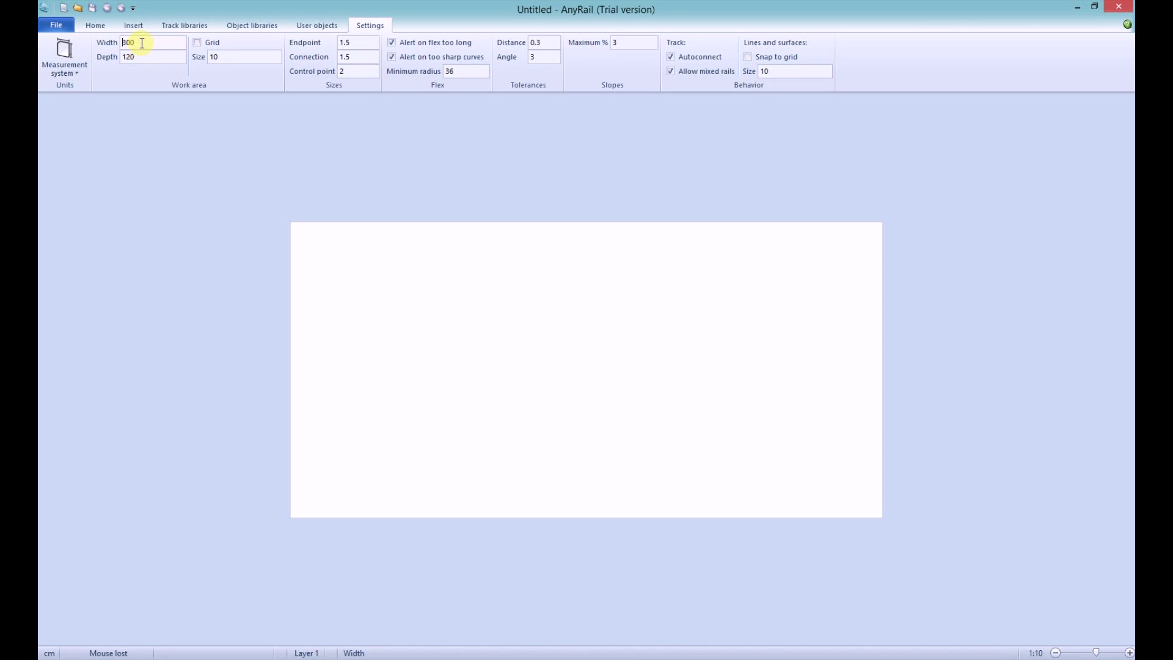
Step: Set the work area to a width of 300 cm and a depth of 200 cm
left_click(142, 57)
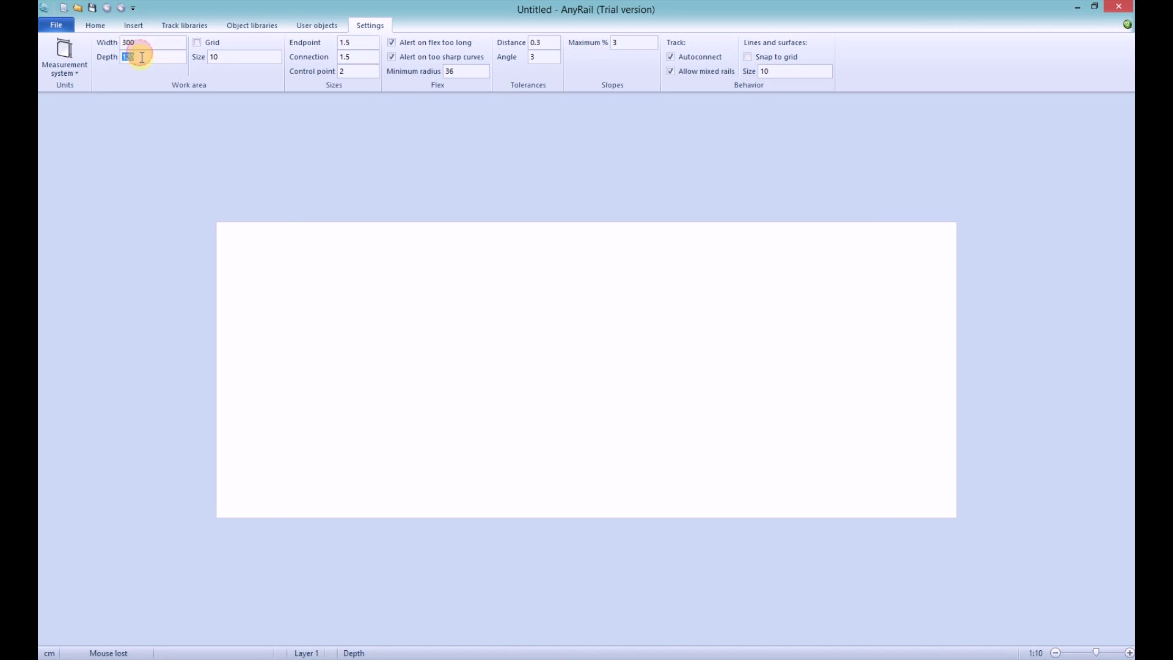
type("200")
key("Return")
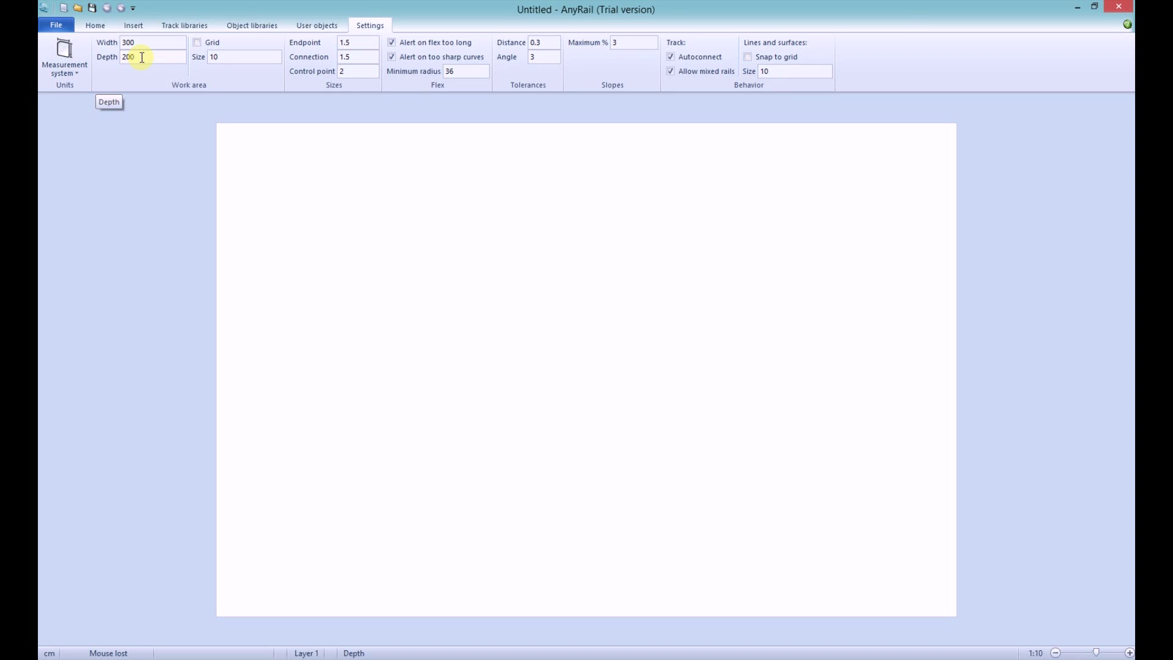
Step: Turn on the work area grid and set its size to 20 cm
left_click(196, 42)
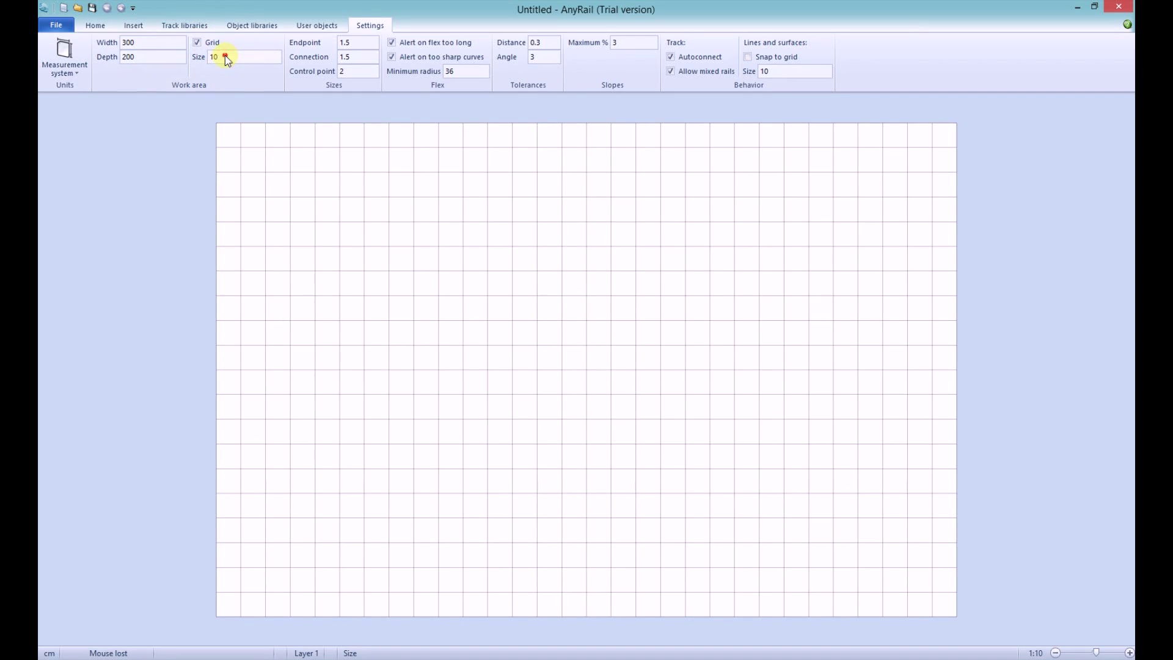
type("20")
key("Return")
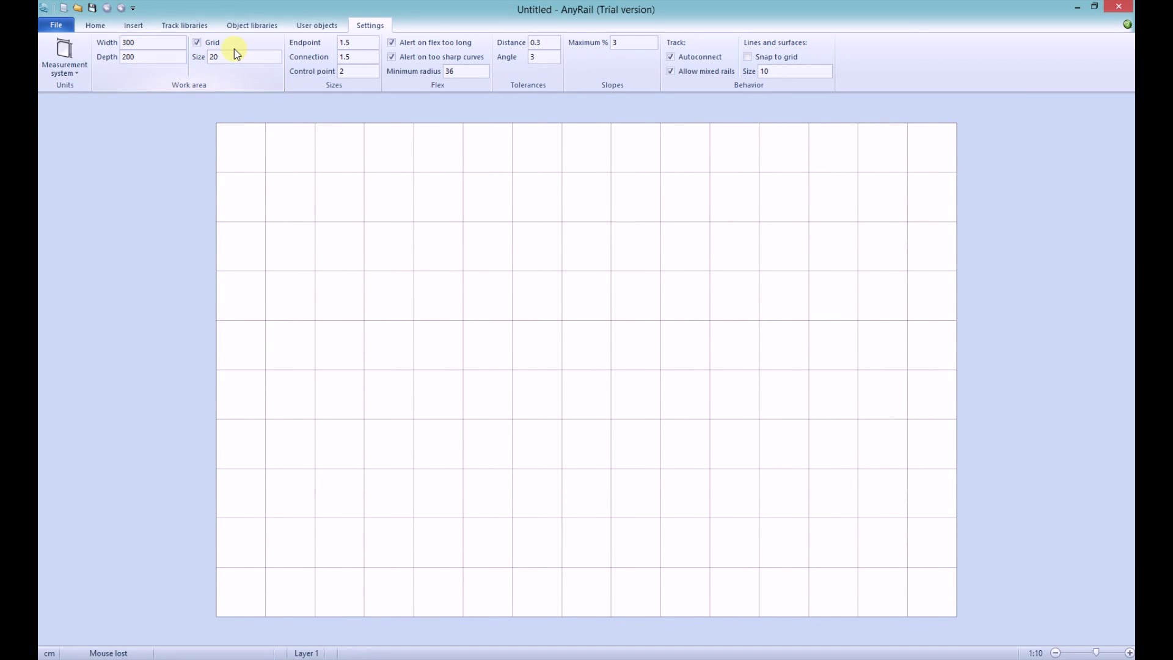
Step: Set the work area's grid size to 10 cm
double_click(234, 56)
type("10")
key("Return")
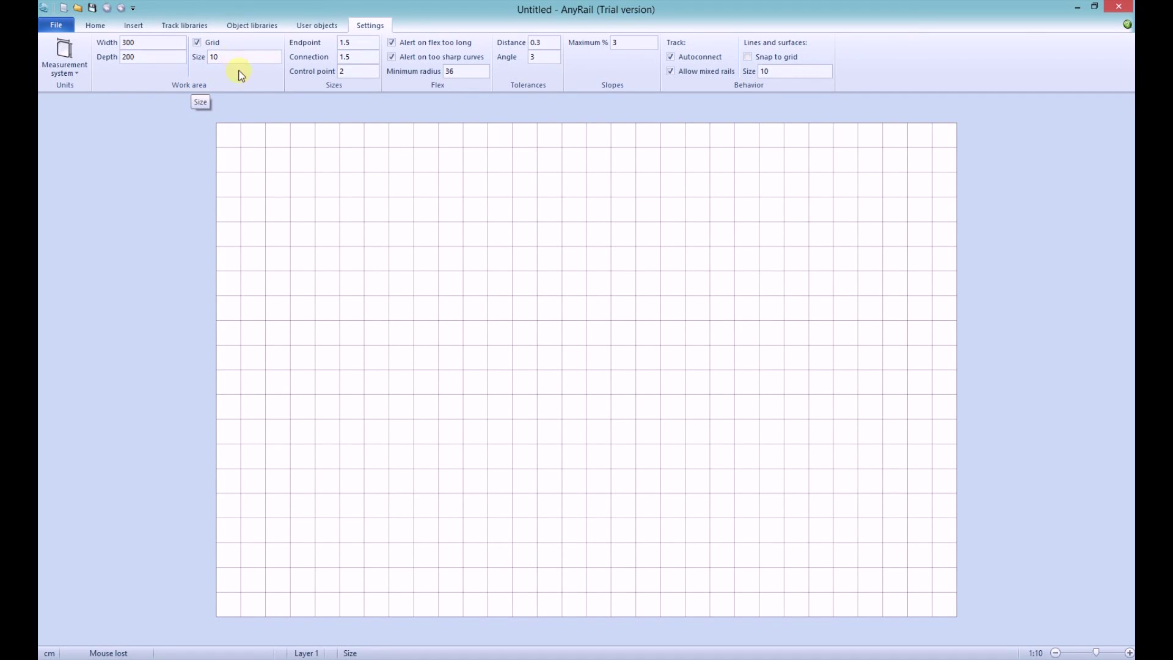
Step: Load the 00 Hornby Standard Track library
left_click(186, 26)
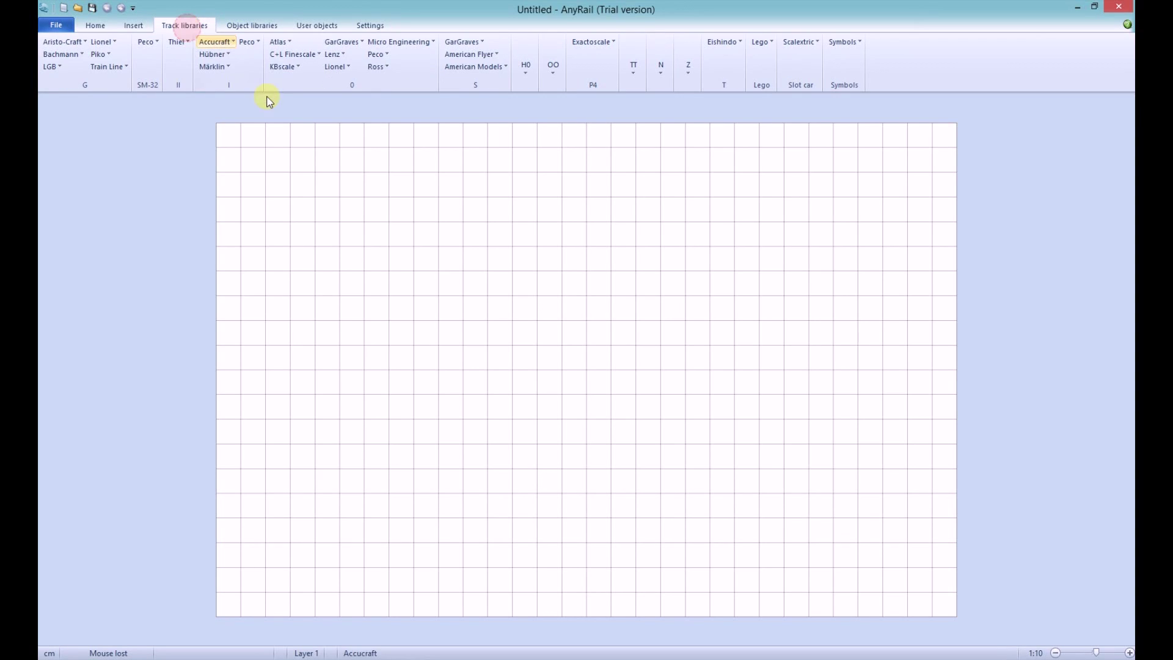
left_click(553, 79)
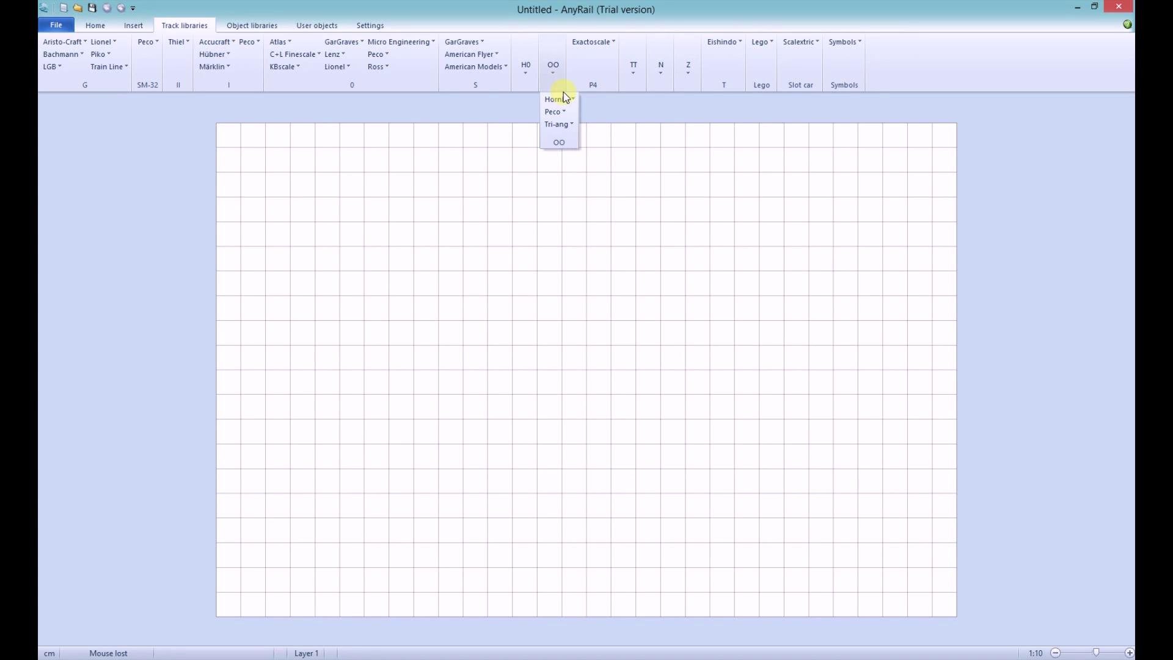
left_click(574, 99)
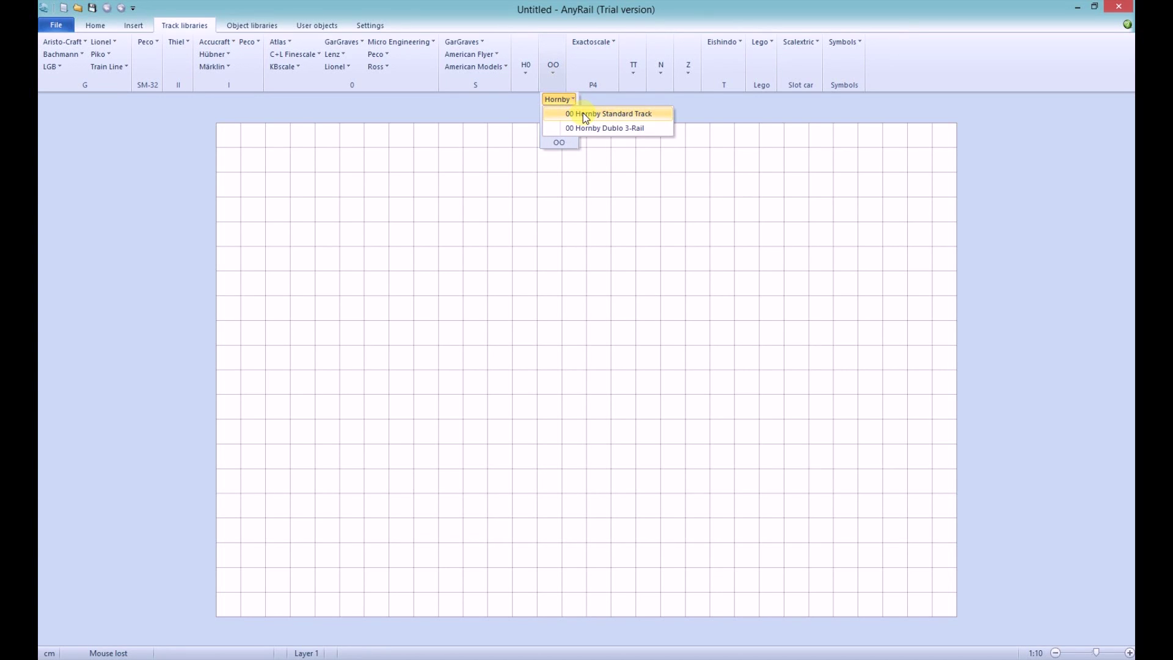
left_click(583, 113)
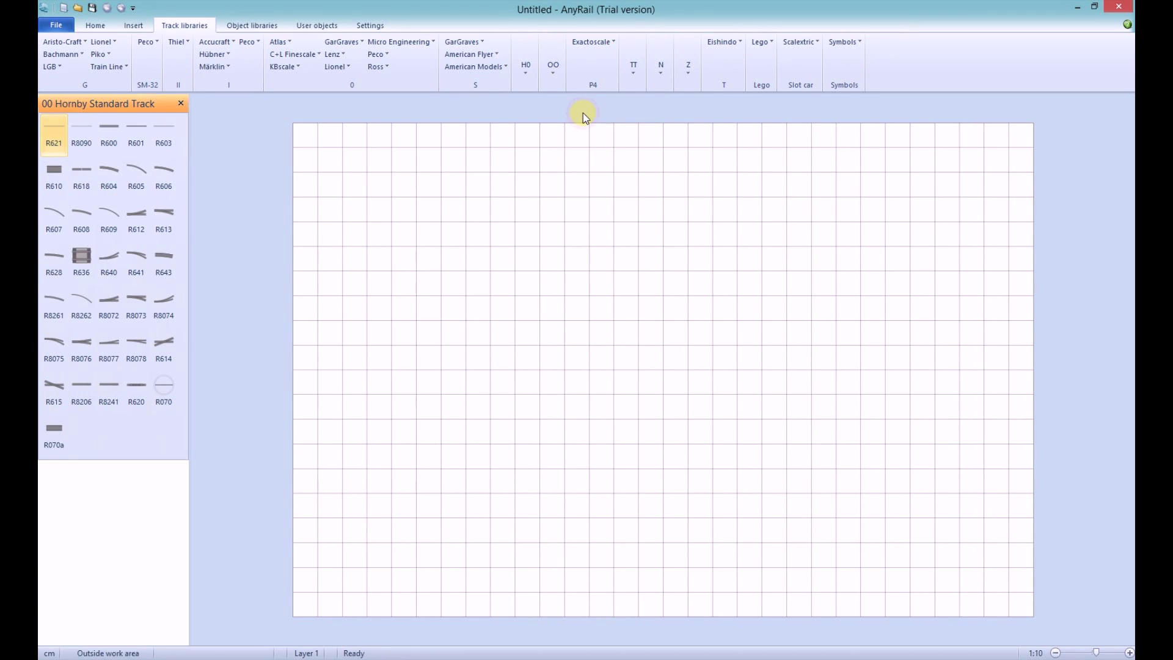
Step: Place an R601 straight in the upper part of the work area and join an R8073 right turnout to its right end
left_click(139, 153)
left_click_drag(451, 235, 740, 264)
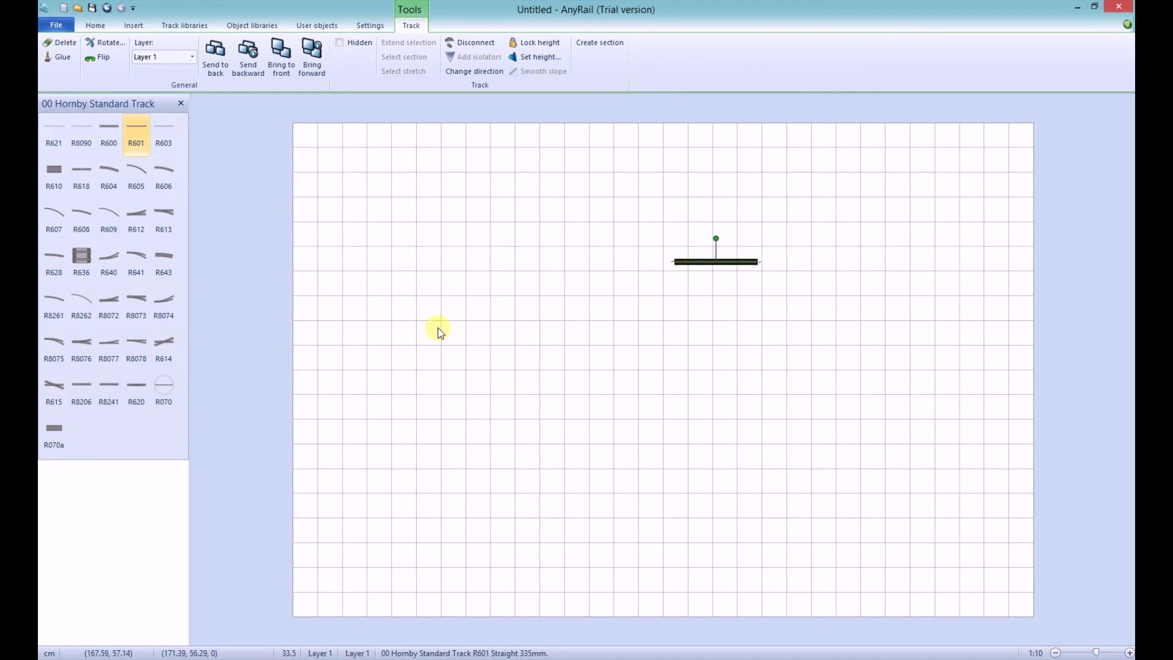
left_click(139, 313)
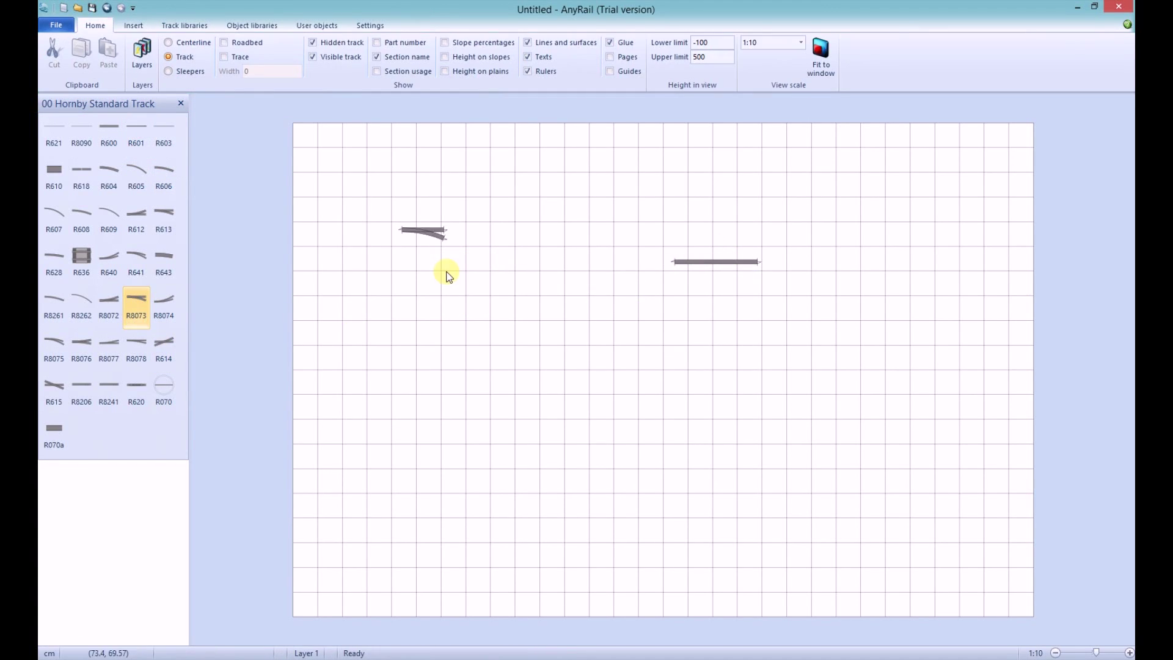
left_click_drag(428, 236, 784, 267)
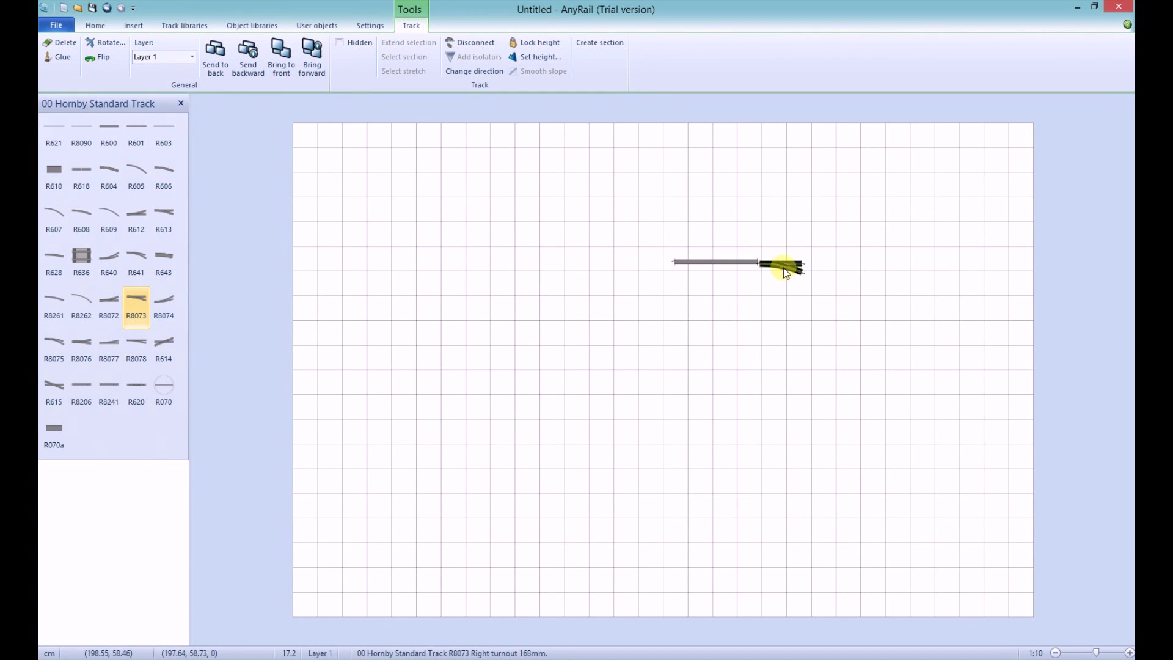
left_click(785, 273)
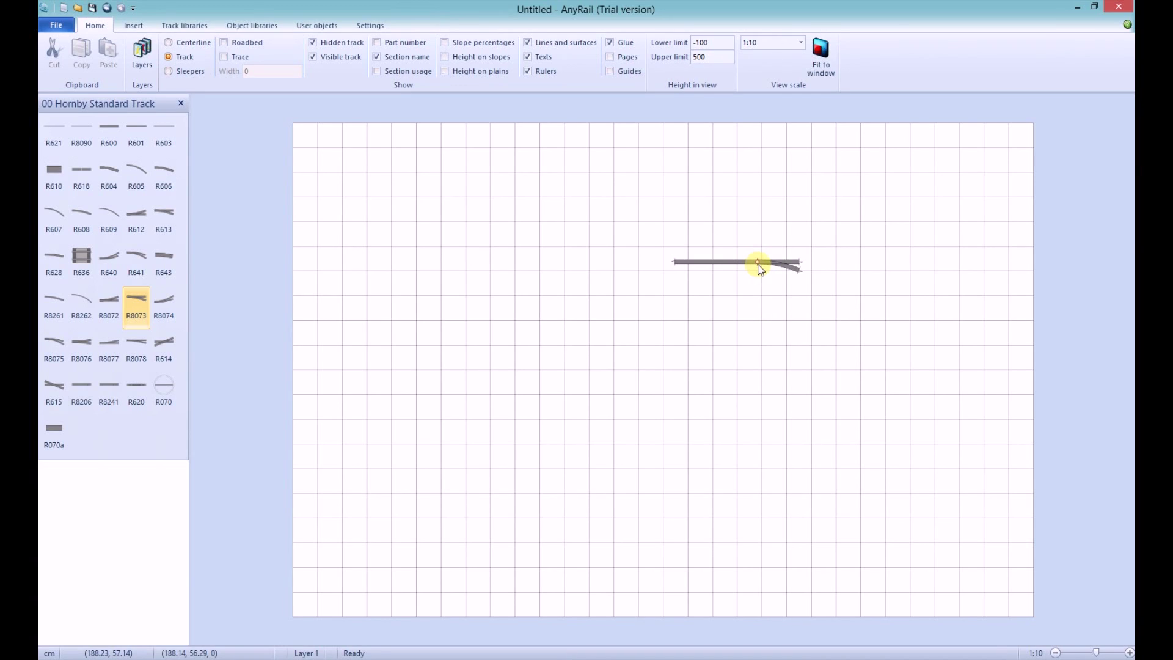
Step: Move the joined straight and turnout a little to the left and disconnect the turnout from the straight
left_click_drag(740, 267, 670, 257)
right_click(705, 259)
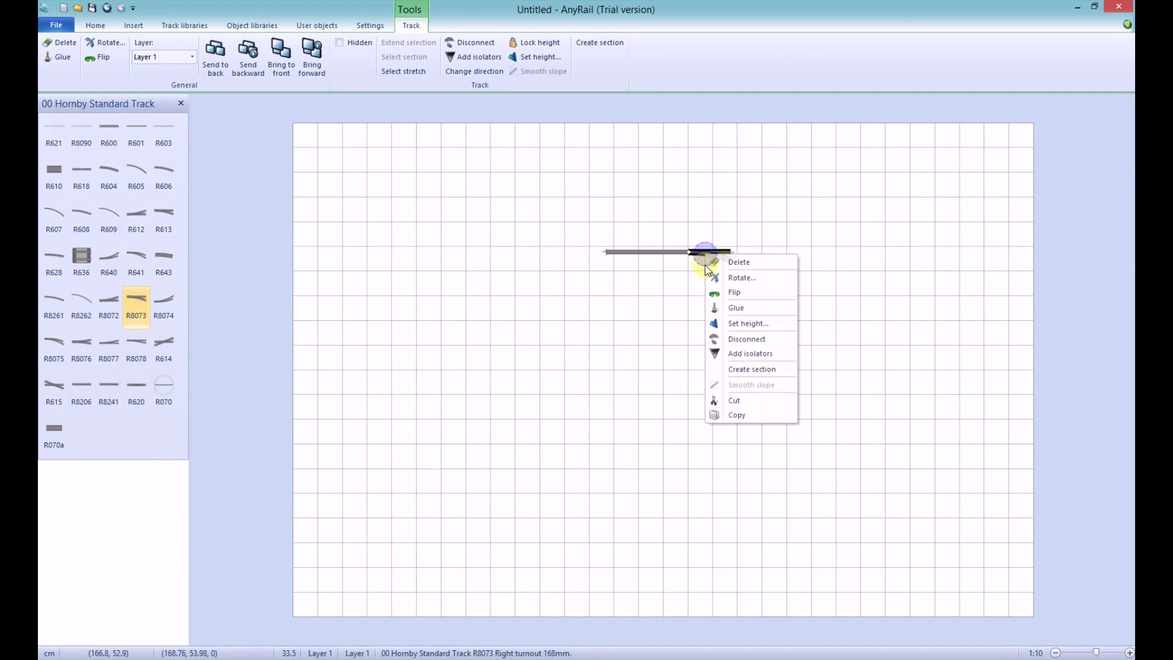
left_click(732, 340)
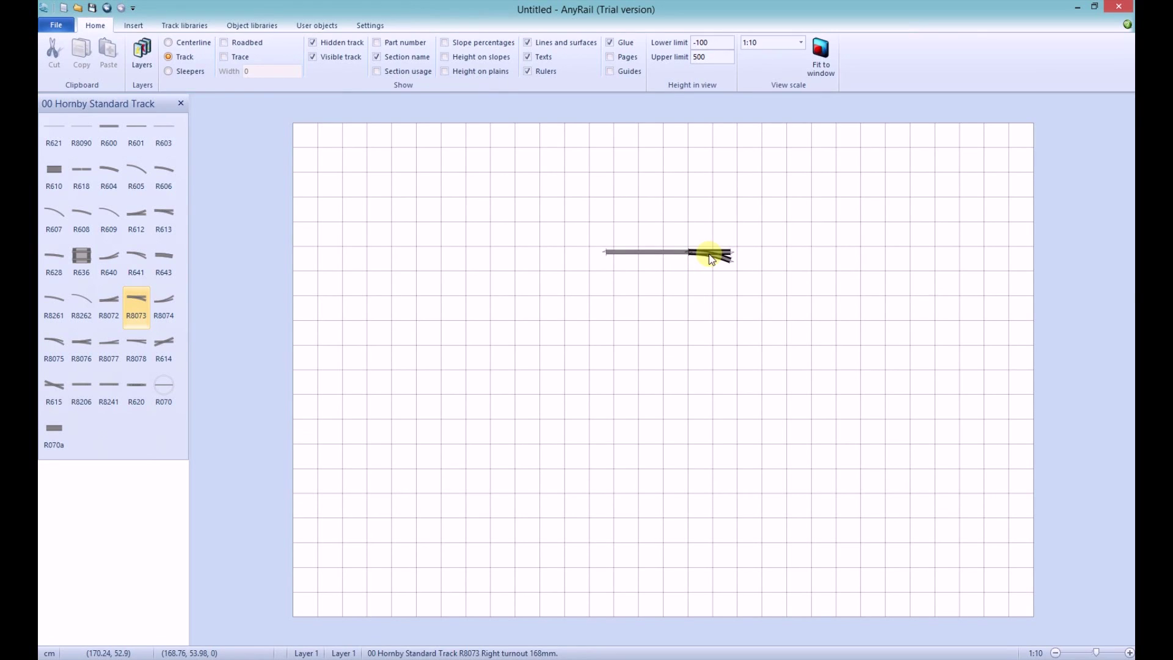
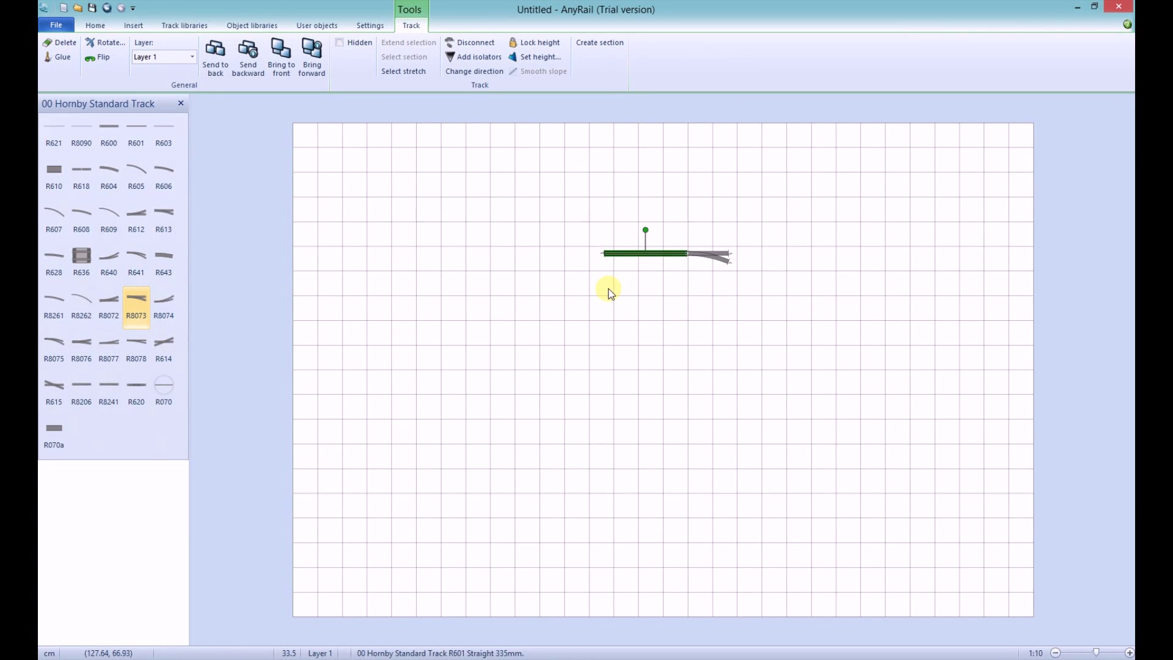
Step: Flip the turnout together with the attached straight
right_click(701, 259)
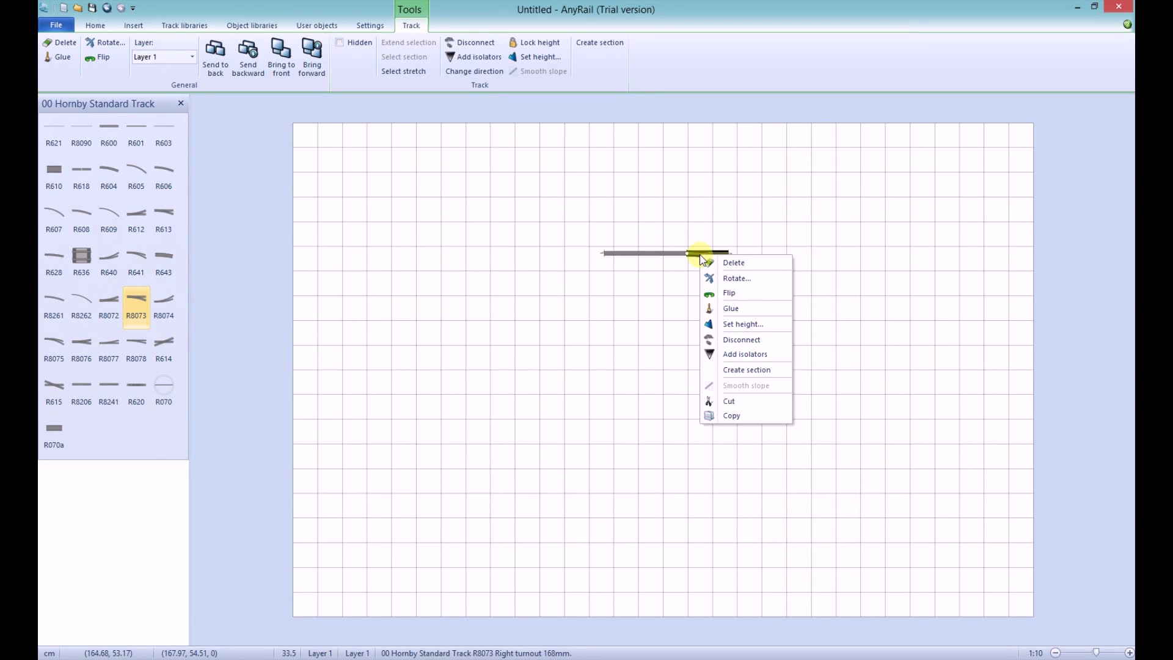
left_click(734, 294)
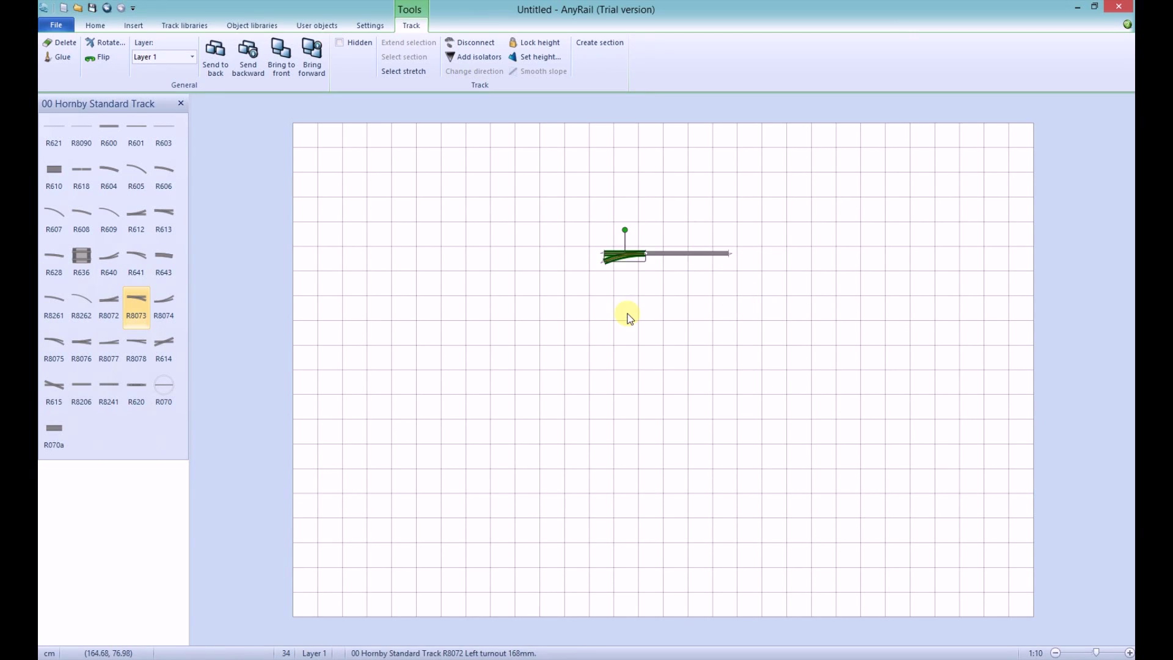
Step: Disconnect the turnout from the straight and flip the turnout on its own
left_click(627, 261)
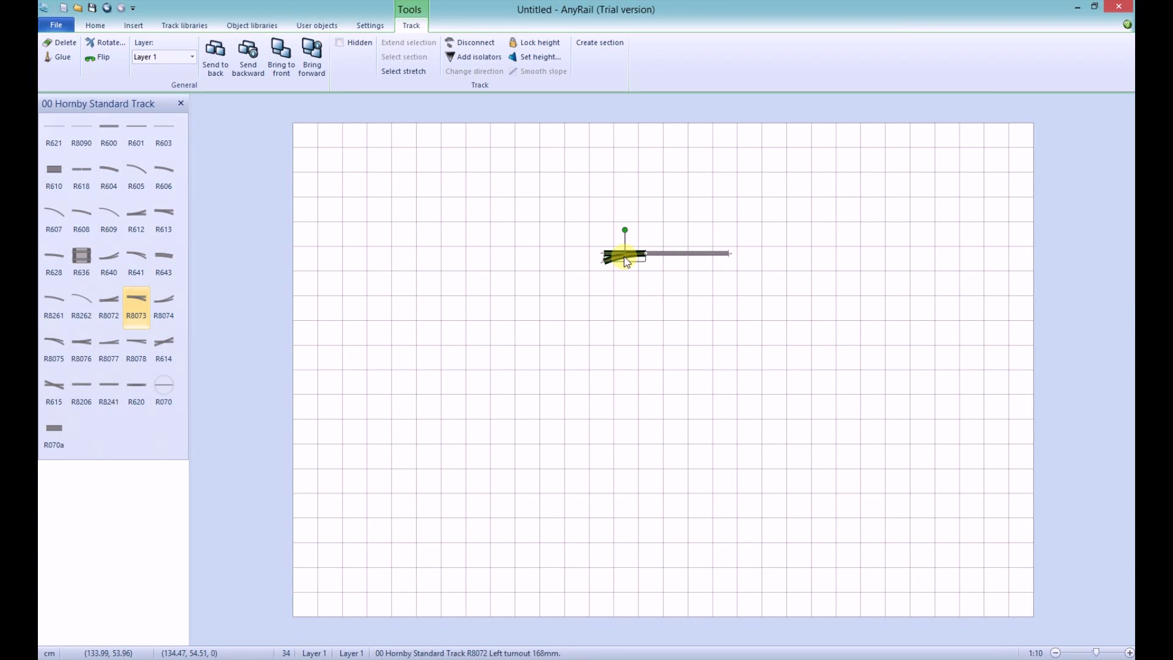
right_click(627, 261)
left_click(661, 339)
right_click(615, 261)
left_click(643, 295)
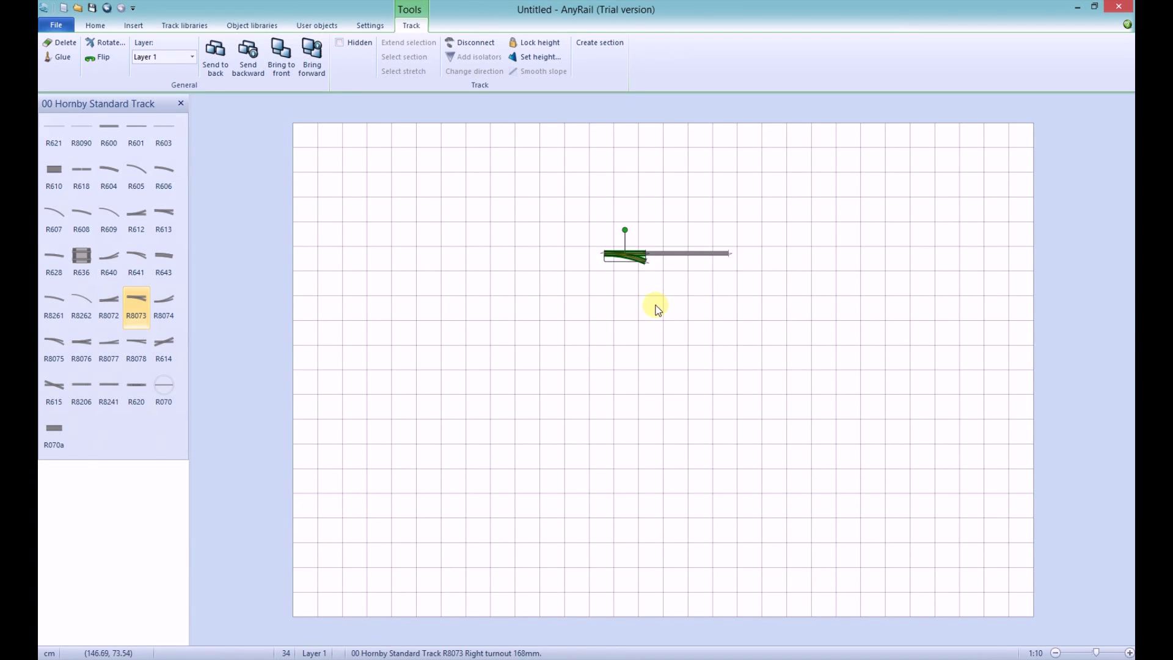
Step: Flip the turnout back so that it branches to the left again
right_click(628, 256)
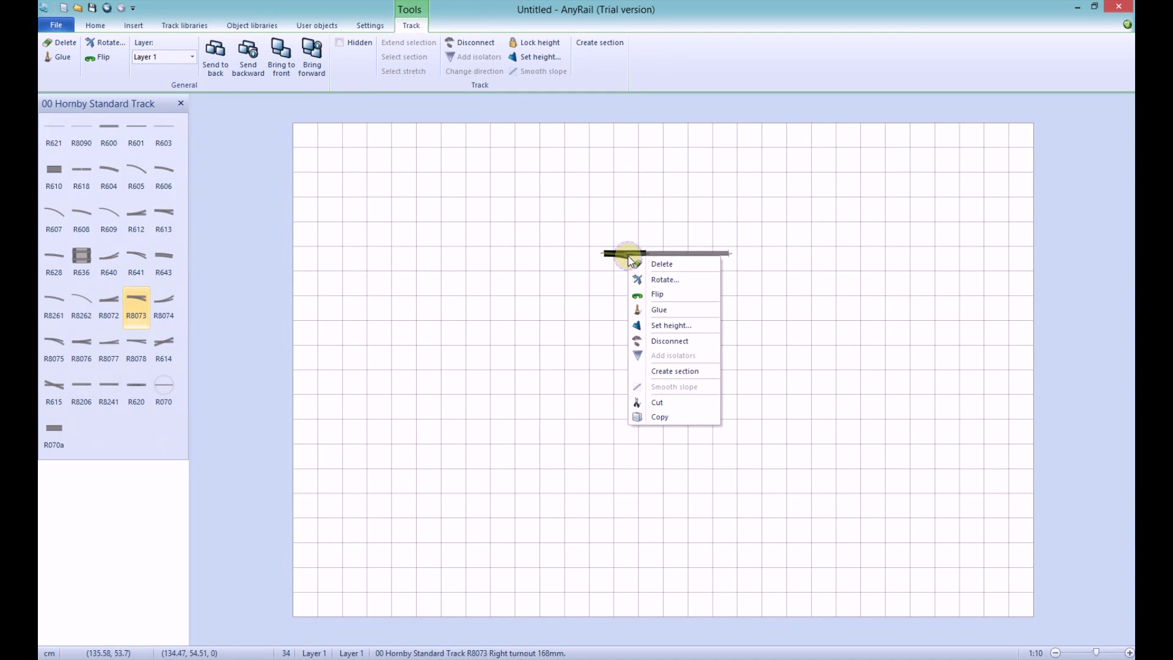
left_click(659, 297)
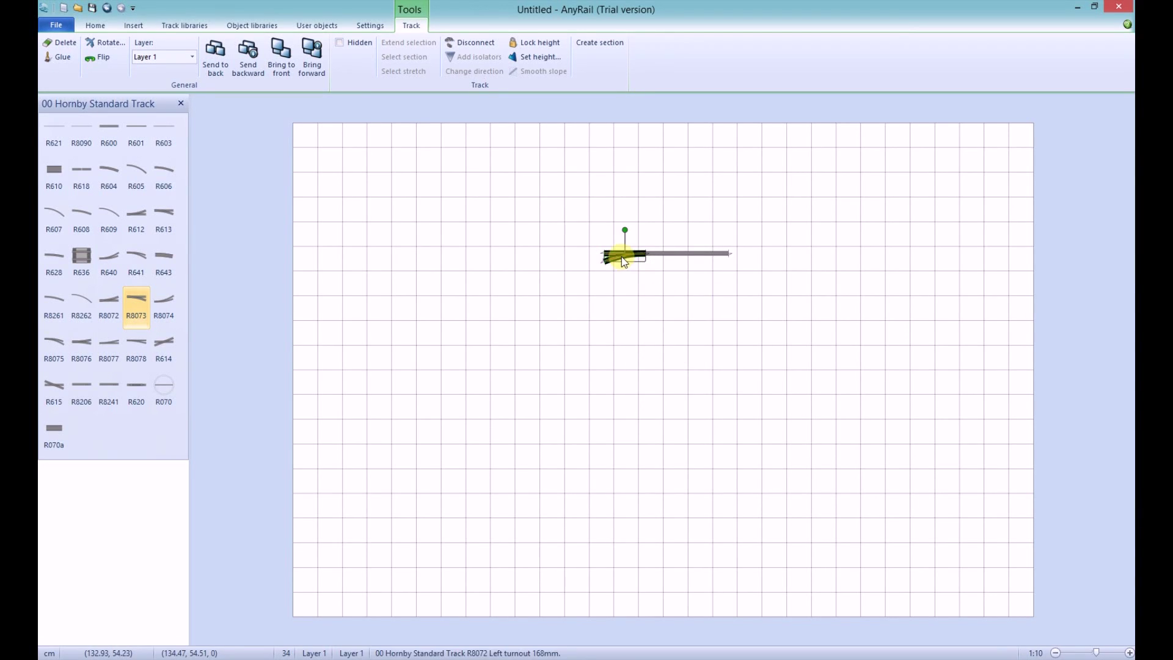
left_click(650, 309)
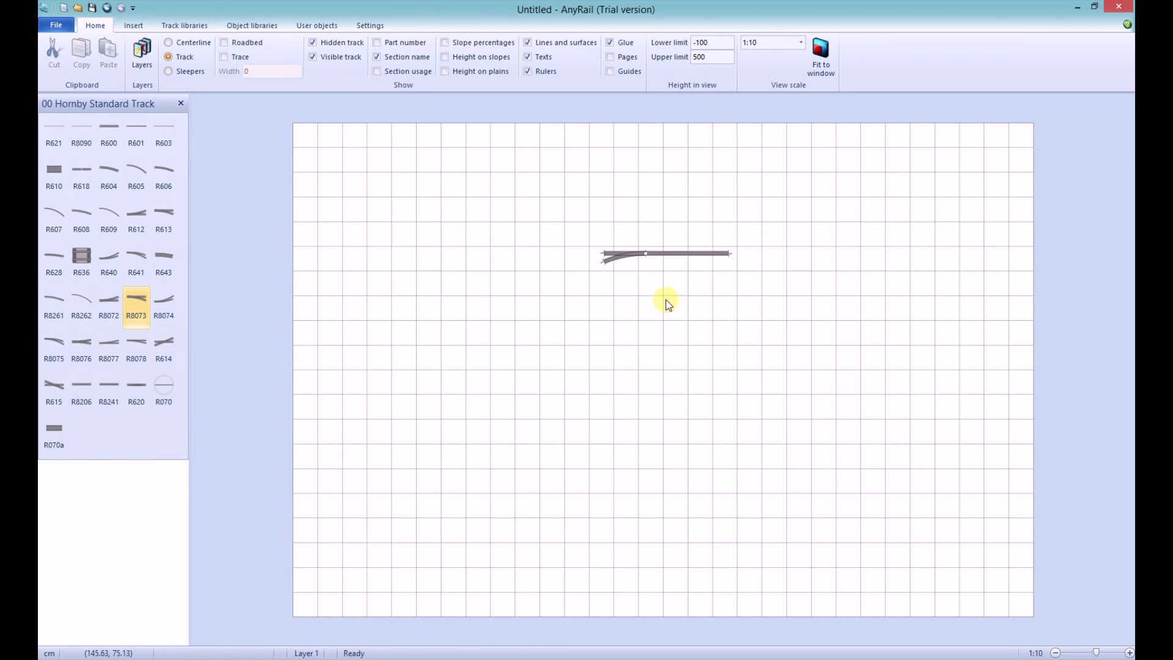
Step: Rotate the turnout and the attached straight by 180 degrees
right_click(629, 258)
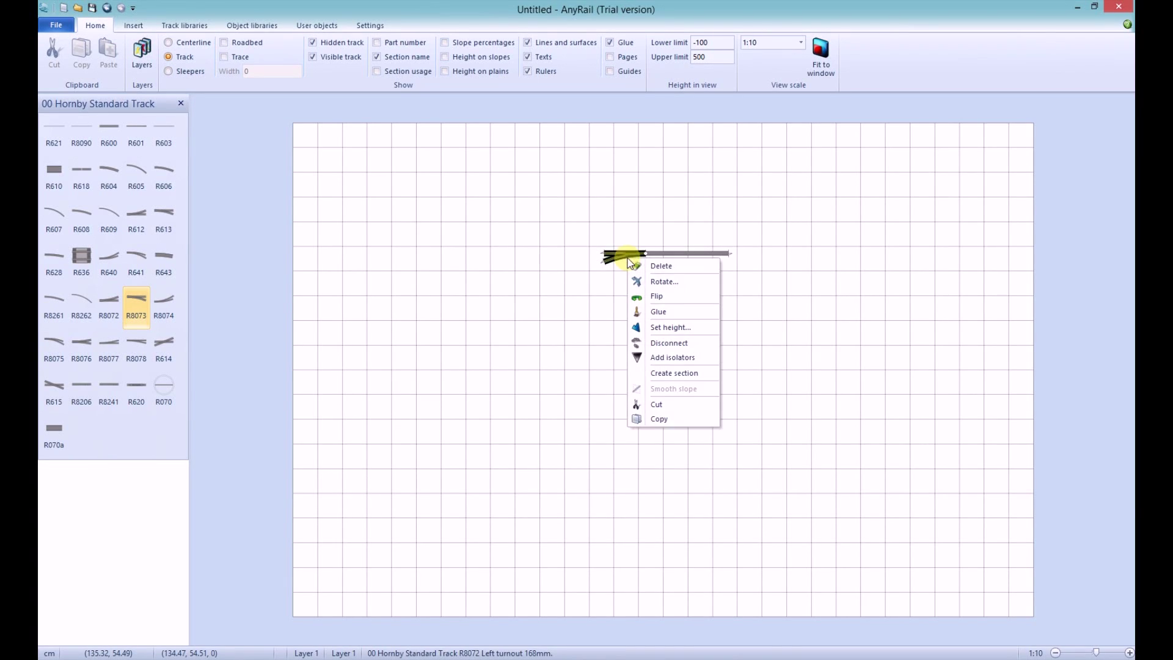
left_click(661, 281)
type("180")
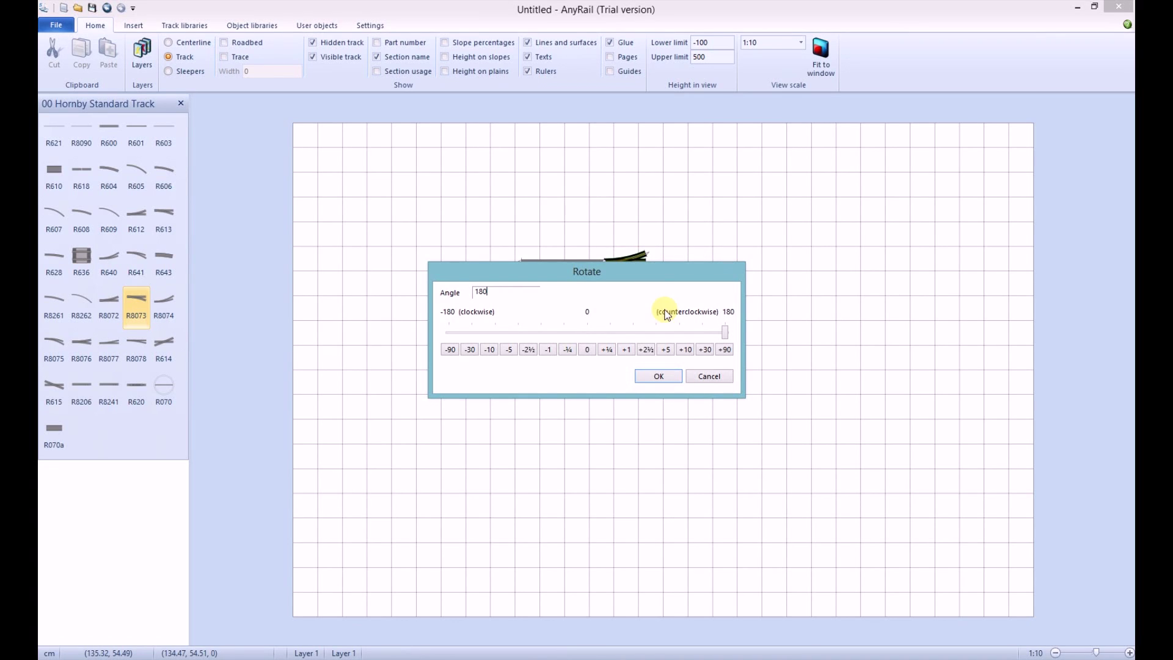
left_click(660, 374)
left_click(612, 293)
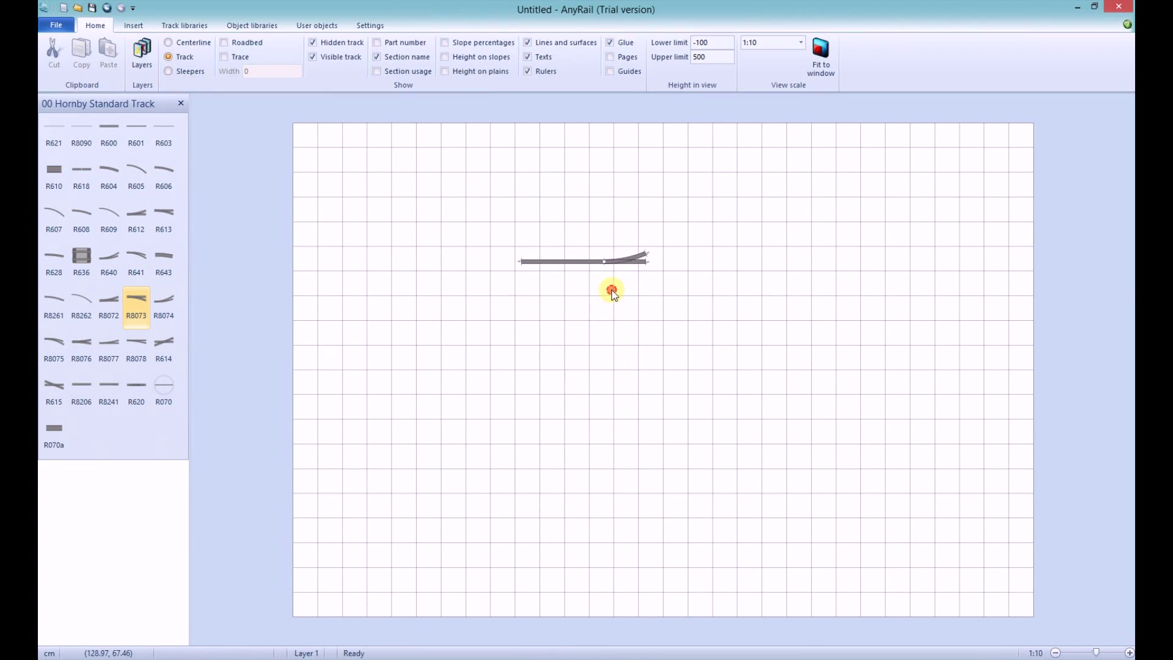
Step: Rotate the turnout and its straight freehand by about 180 degrees, back to having the straight on the right
left_click(590, 261)
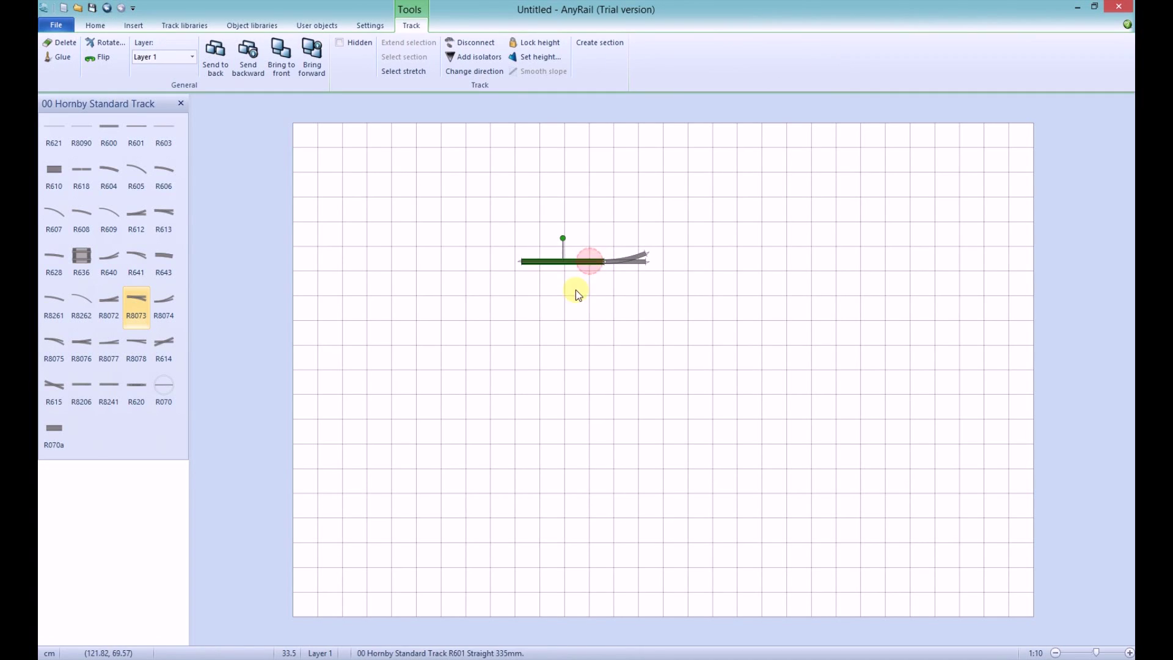
left_click(629, 261)
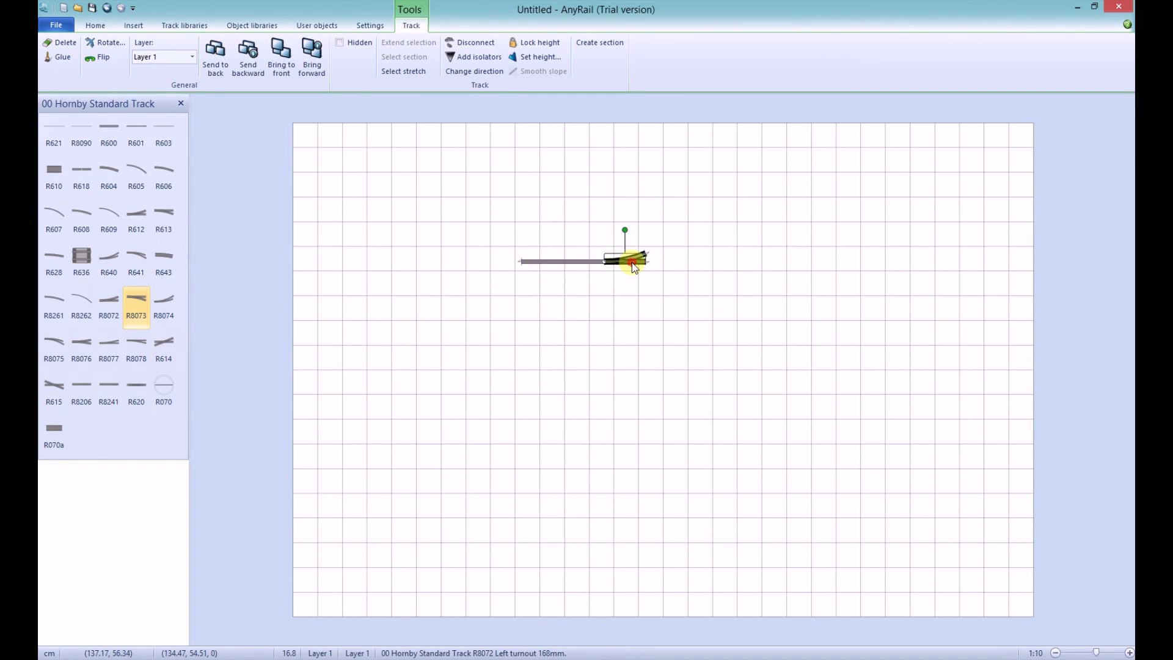
left_click_drag(625, 230, 626, 273)
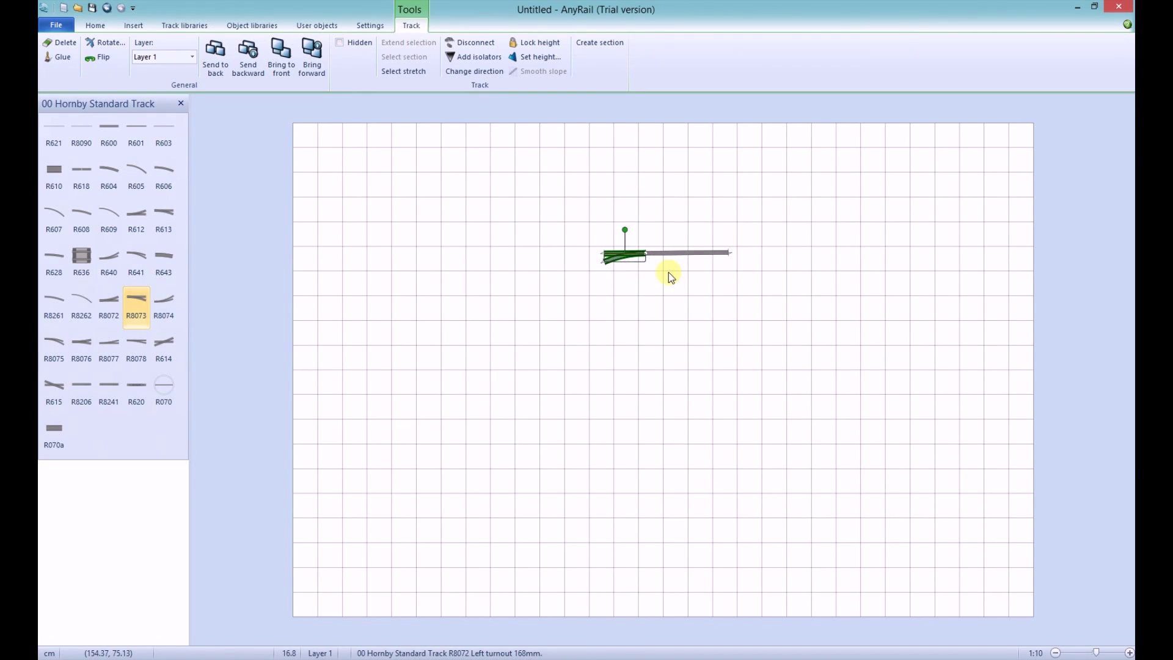
left_click(631, 262)
Step: Load the 00 Hornby Skaledale object library for OO scale
left_click(260, 26)
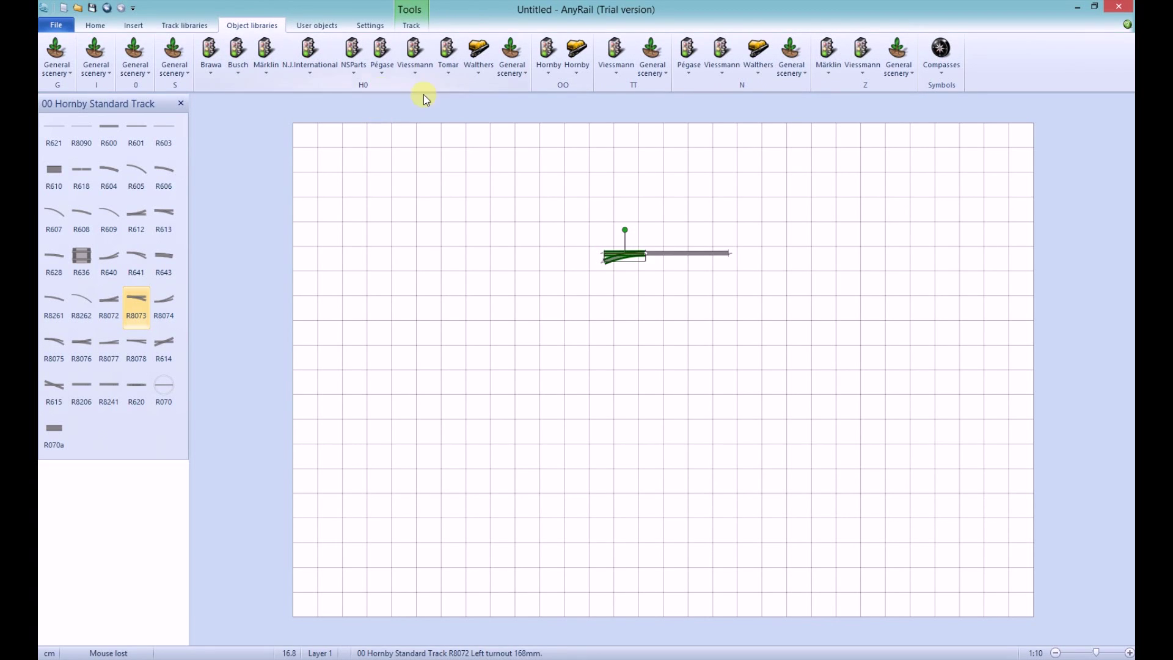
left_click(575, 75)
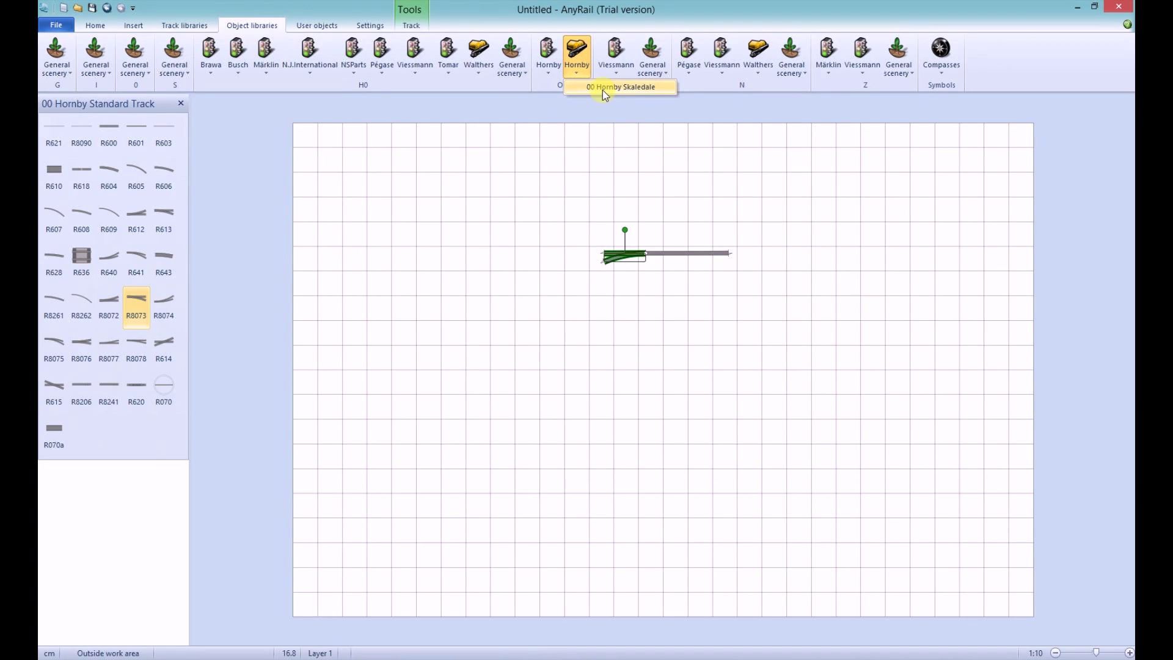
left_click(602, 87)
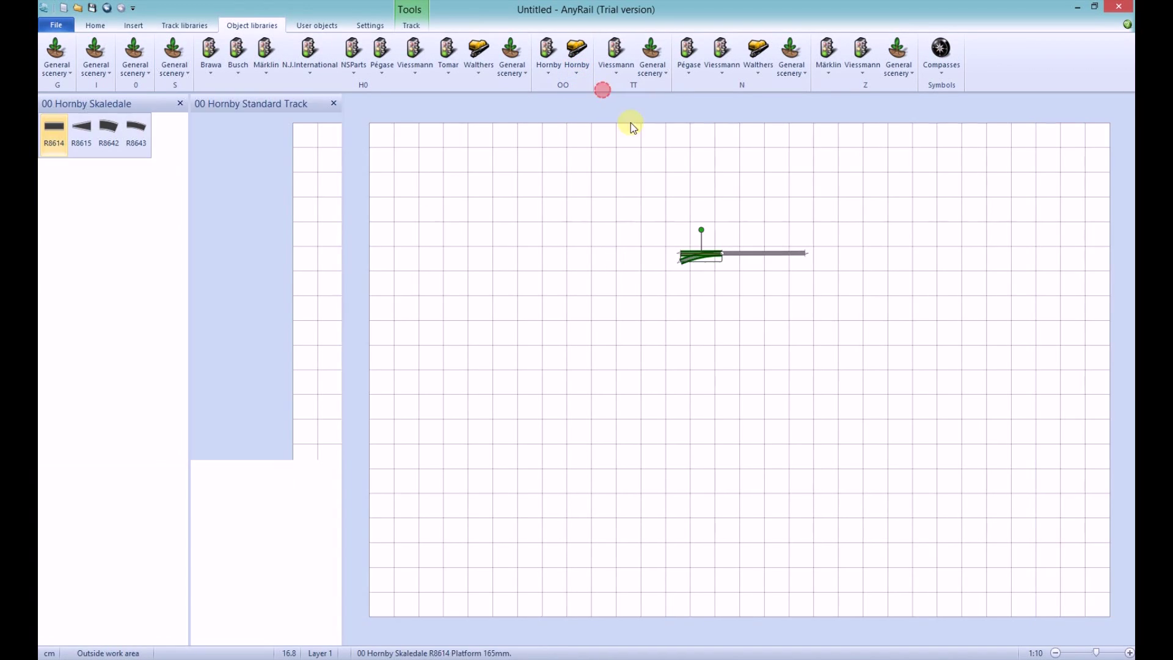
Step: Place an R8614 platform just below the right half of the straight track
left_click(51, 145)
left_click(461, 275)
left_click_drag(537, 243, 781, 282)
Step: Add a second R8614 platform and join it to the left end of the first one
left_click(53, 131)
left_click(535, 237)
left_click_drag(563, 255, 735, 281)
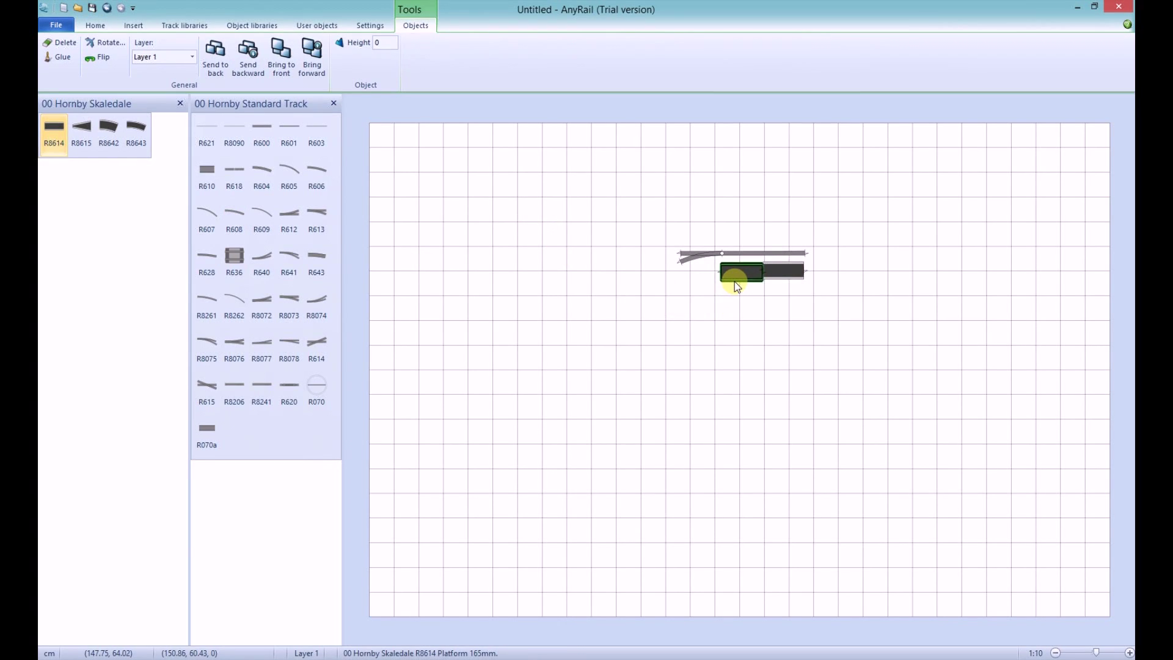
left_click(739, 314)
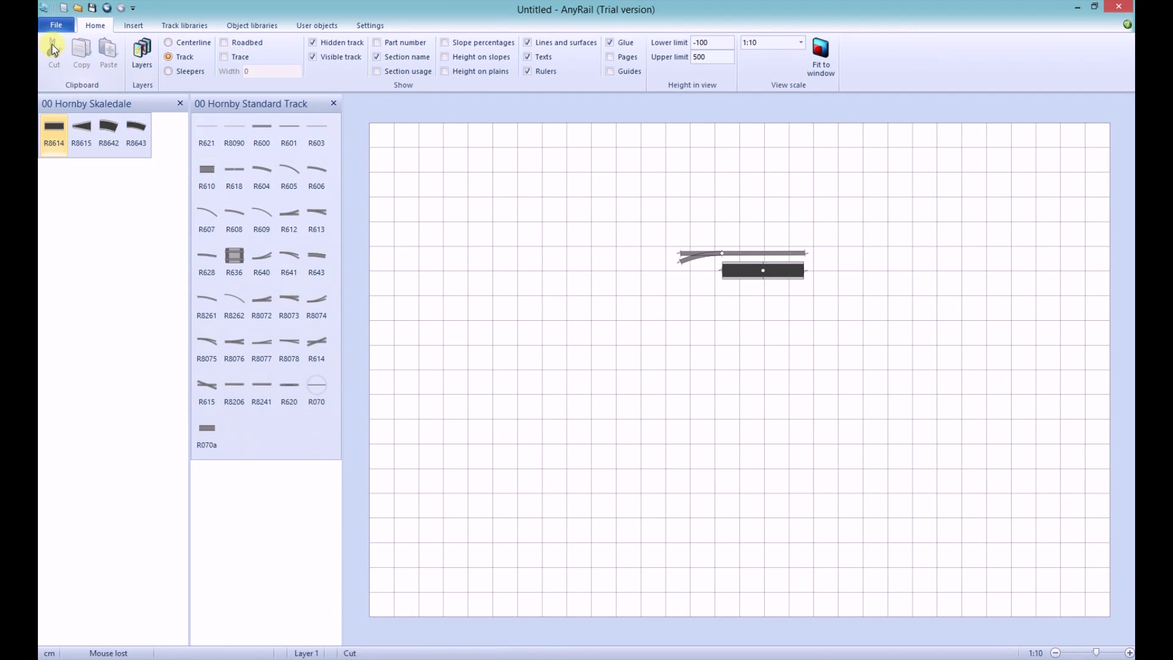
Step: Save the layout as AnyrailDemoLayout3 in the Anyrail documents folder
left_click(93, 8)
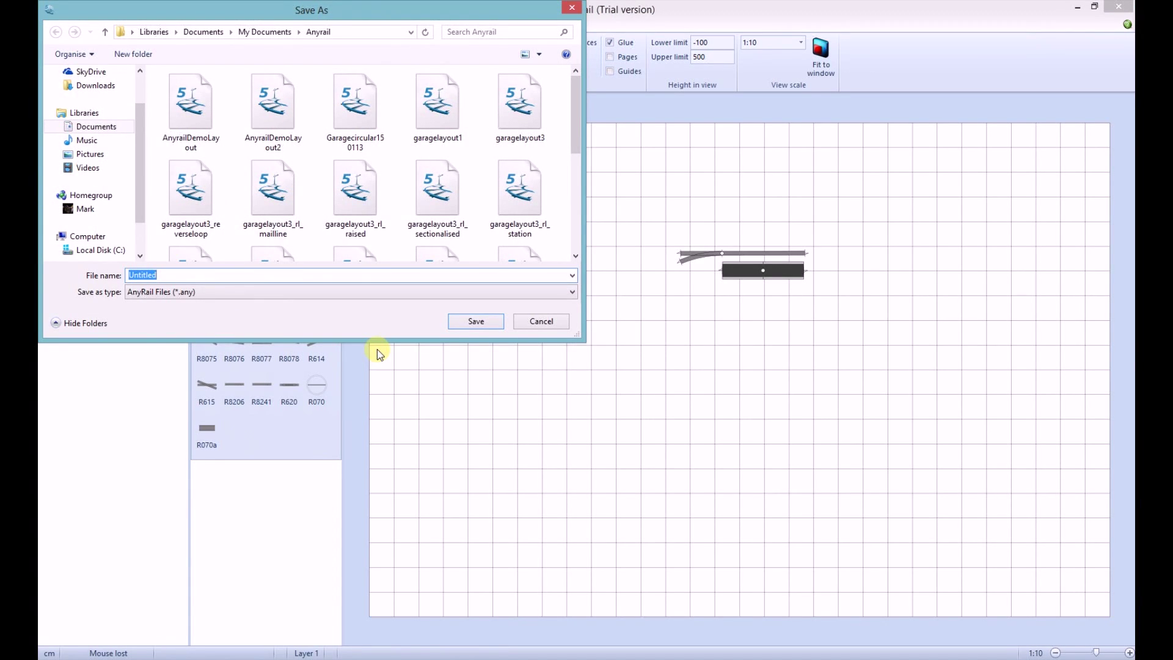
type("anyraildemo")
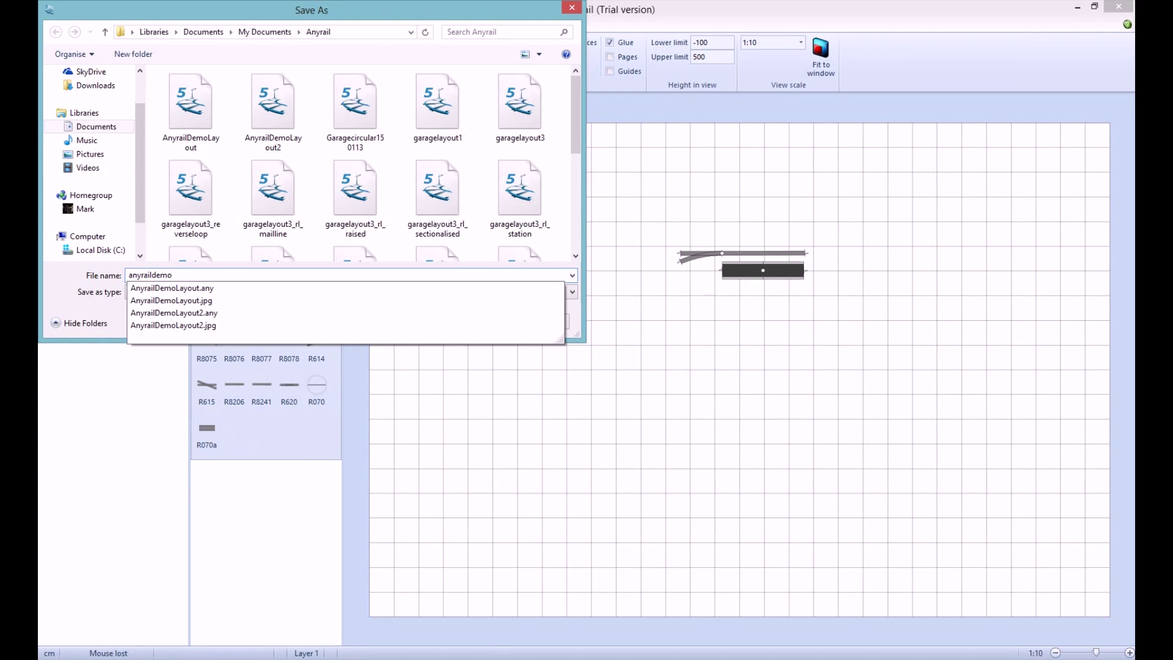
key("Down")
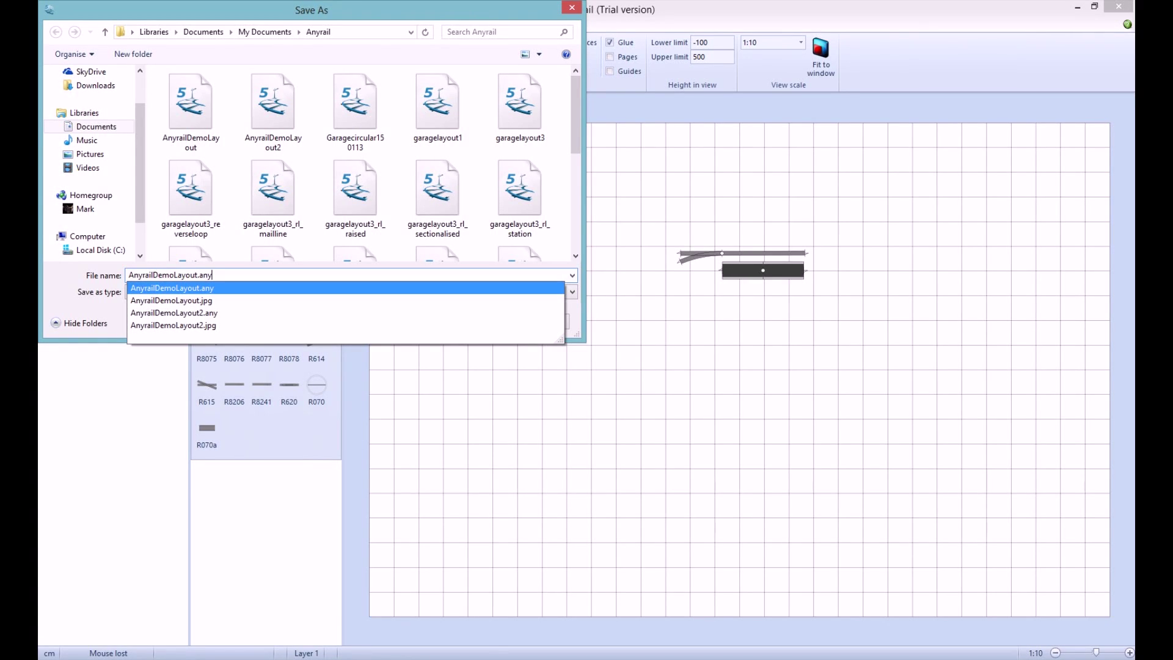
key("BackSpace")
key("BackSpace")
key("BackSpace")
key("BackSpace")
type("3")
key("Return")
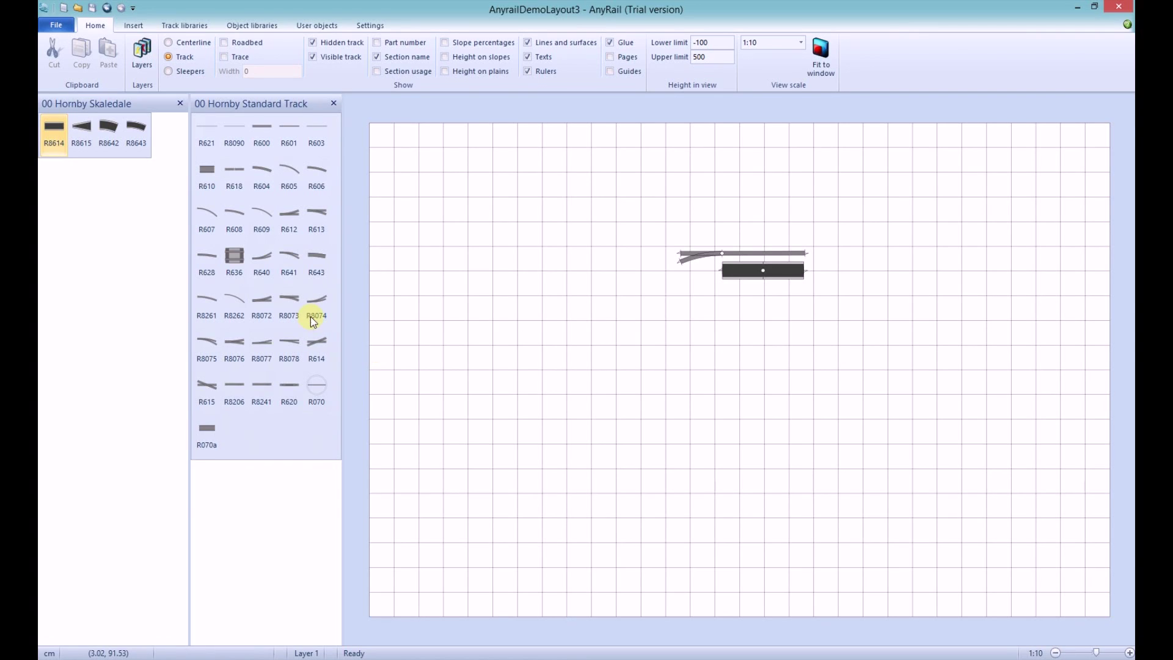
Step: Export the entire plan as a 1133 by 755 pixel JPEG picture named AnyrailDemoLayout3
left_click(61, 23)
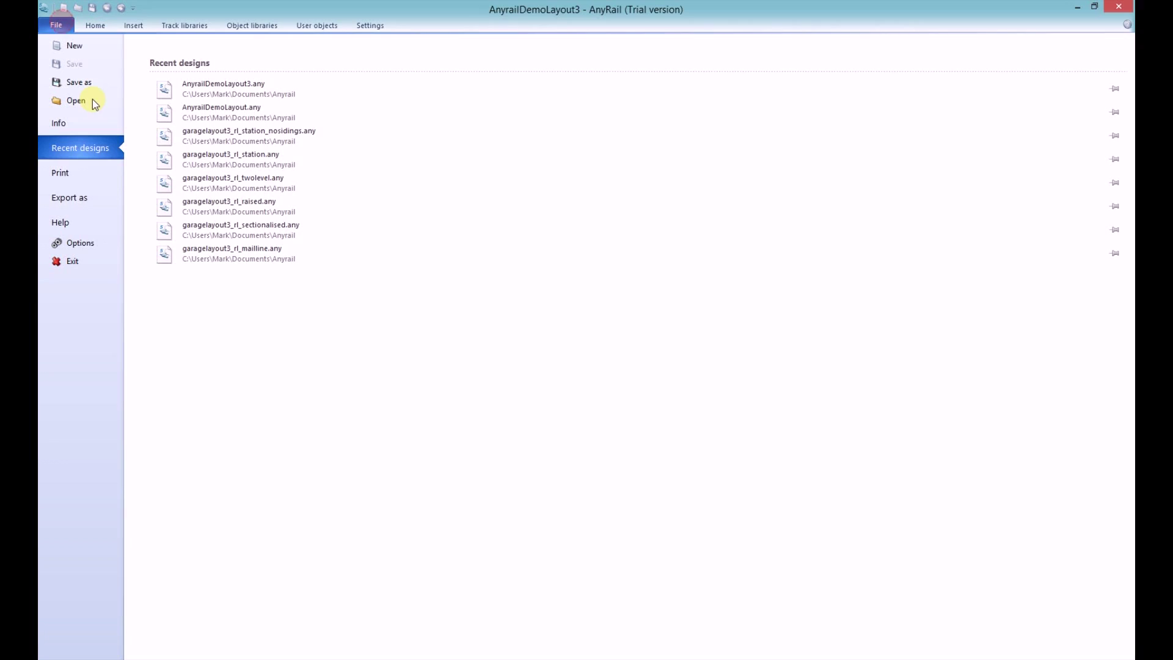
left_click(83, 201)
left_click(187, 111)
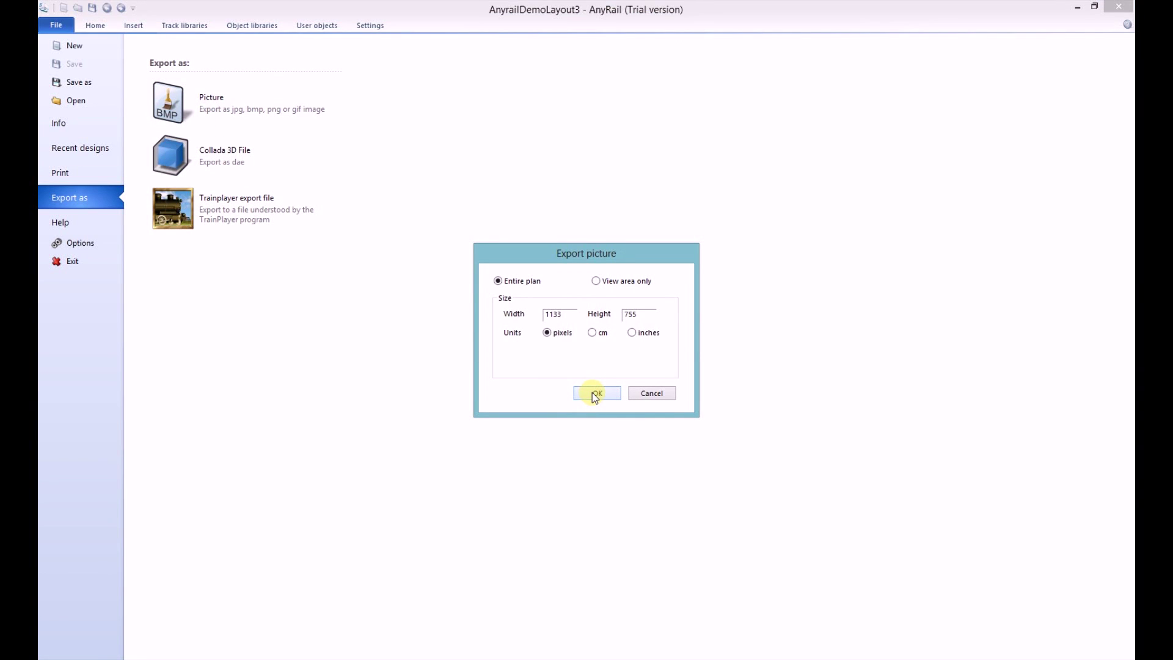
left_click(594, 393)
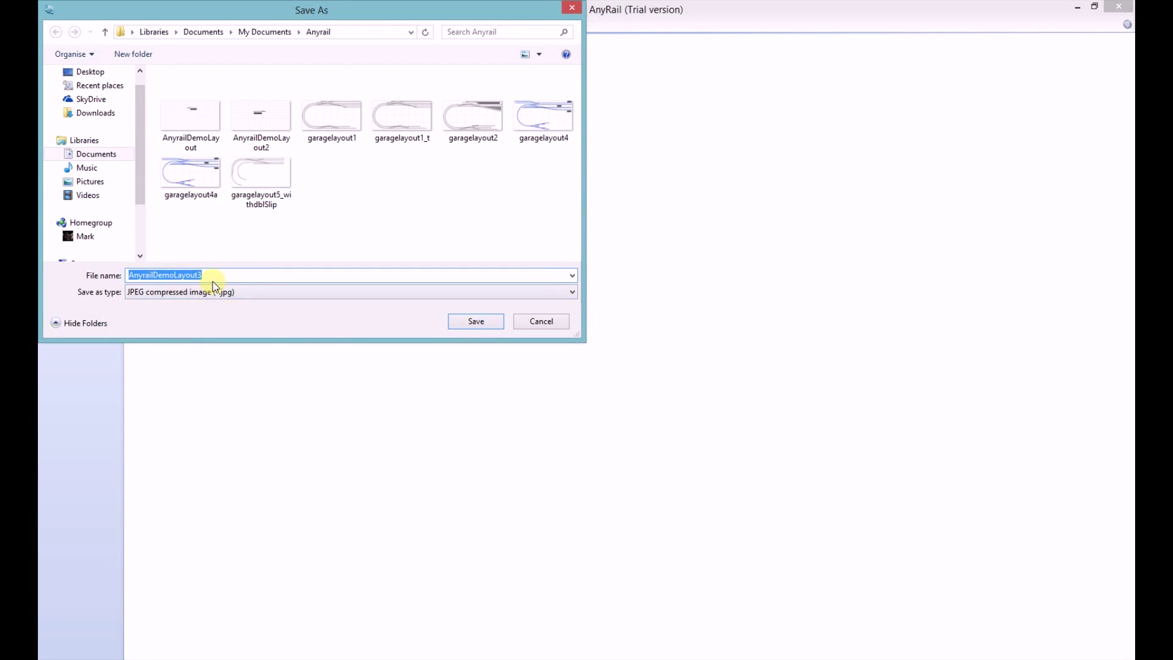
left_click(238, 293)
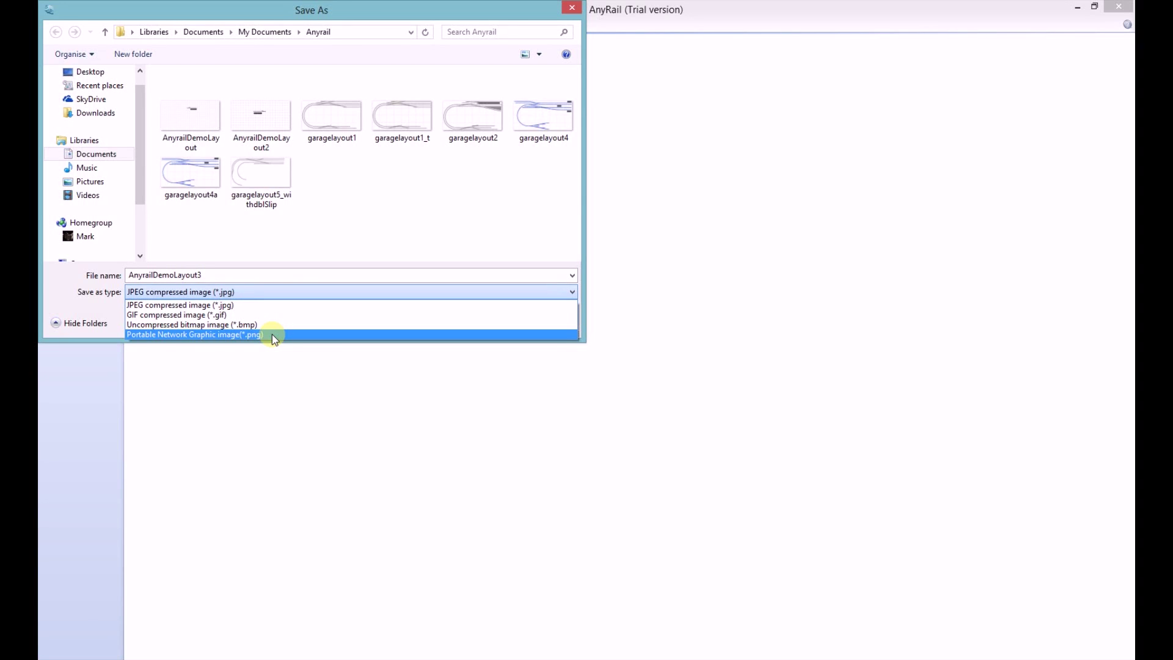
left_click(238, 306)
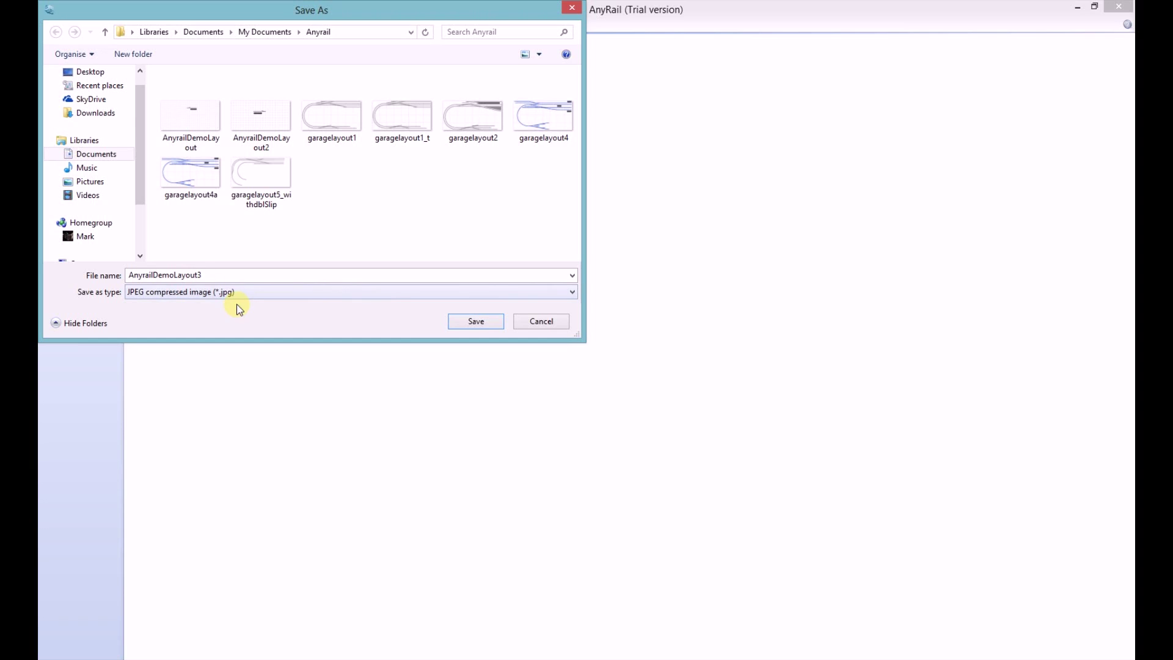
left_click(476, 322)
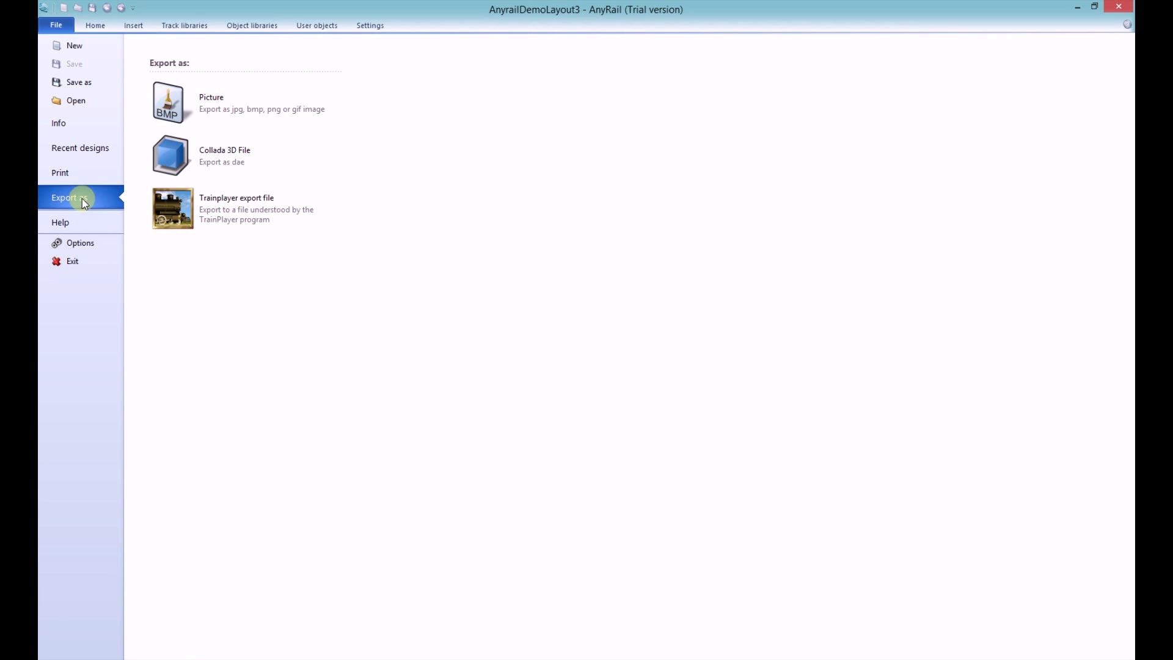
Step: Set up the layout's printout with landscape orientation and a print scale ratio of 1:12
left_click(61, 172)
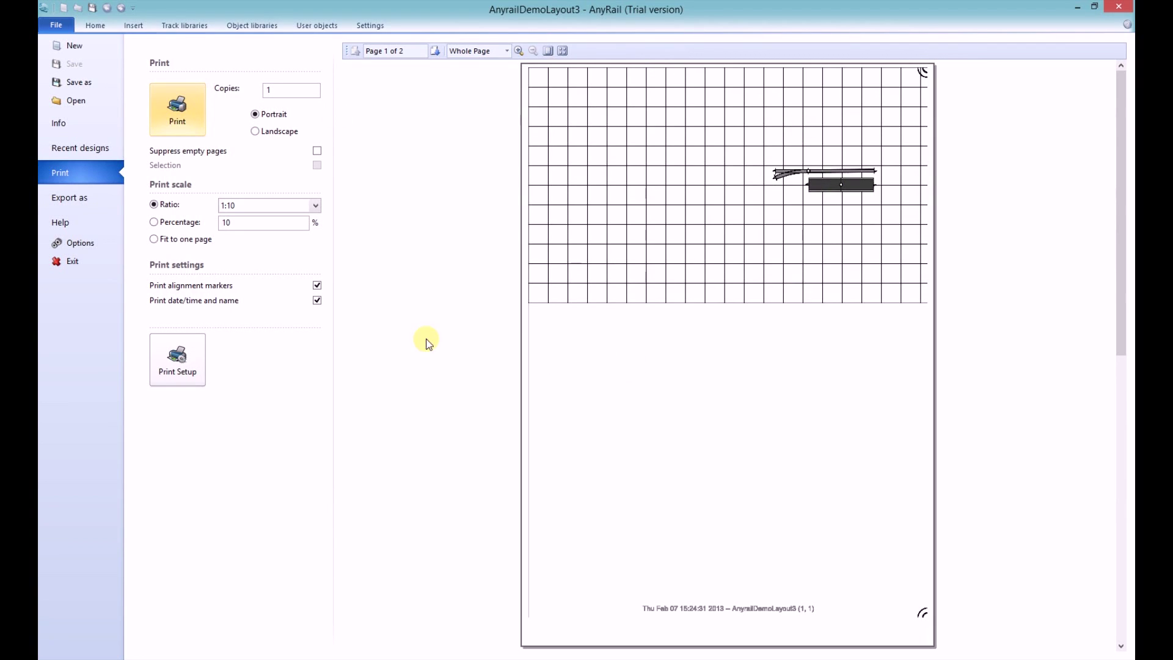
left_click(256, 132)
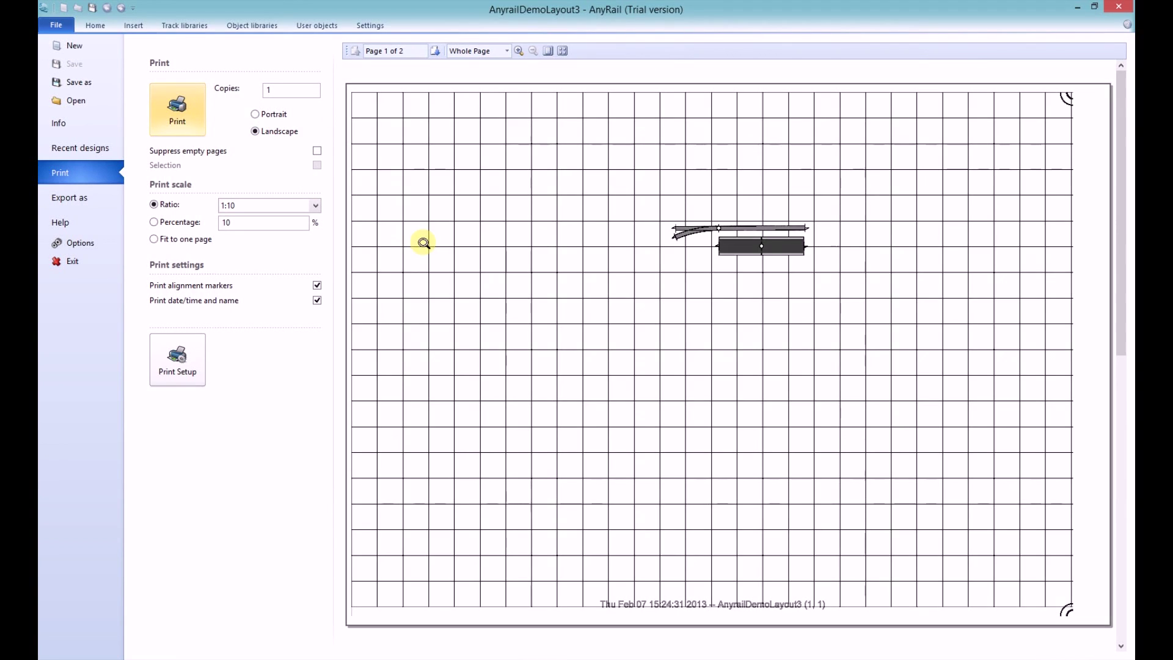
left_click(313, 206)
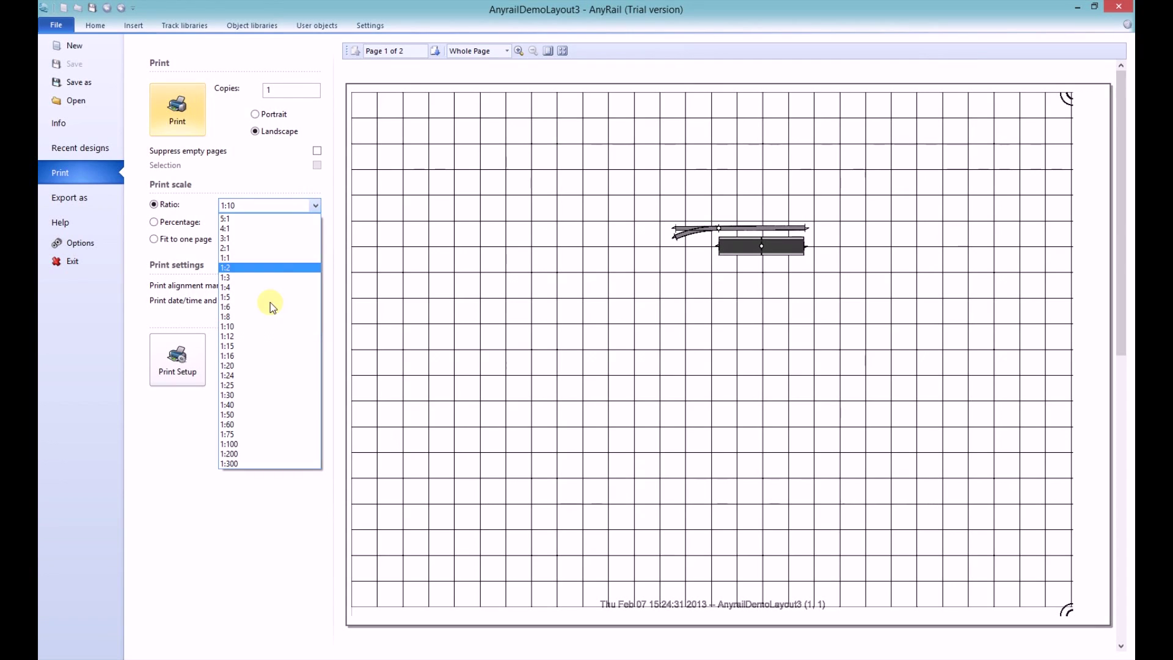
left_click(254, 339)
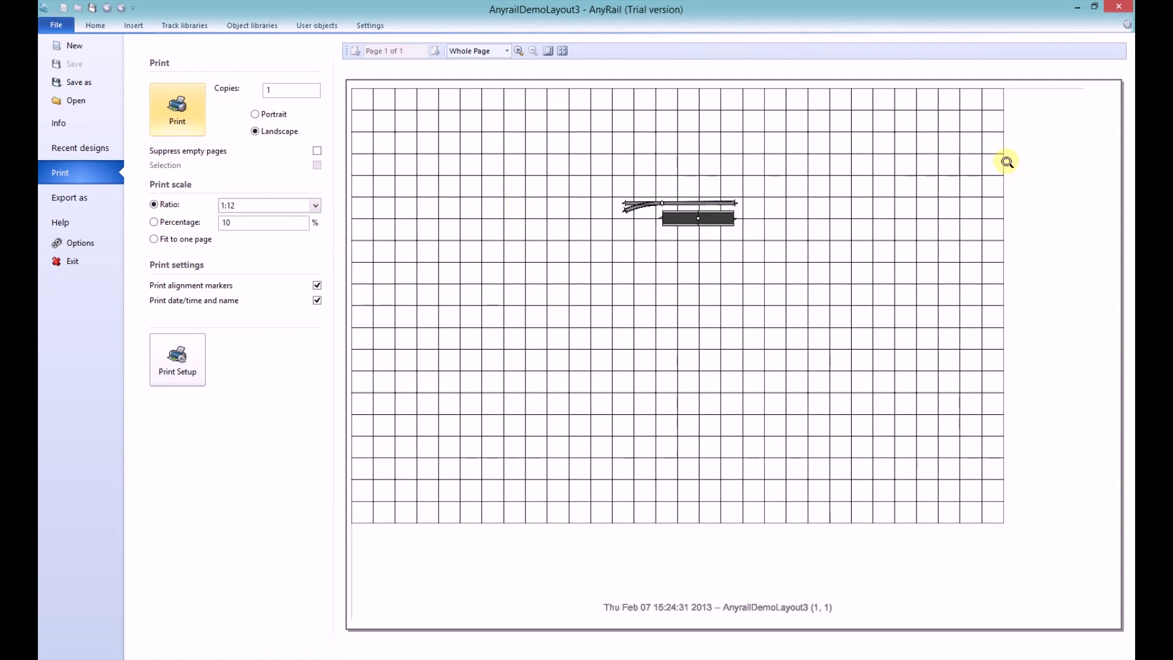